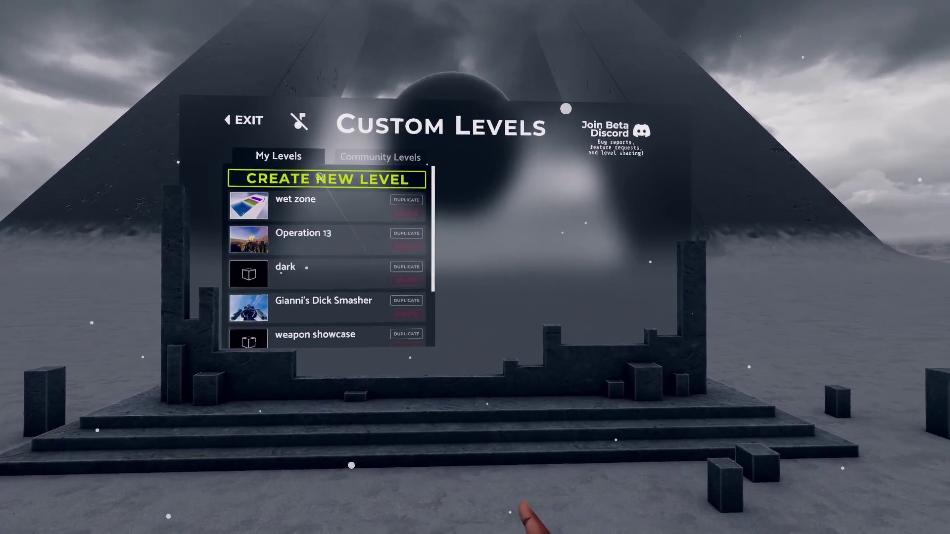
- Start a new custom level and select the Mountains environment for it
left_click(363, 192)
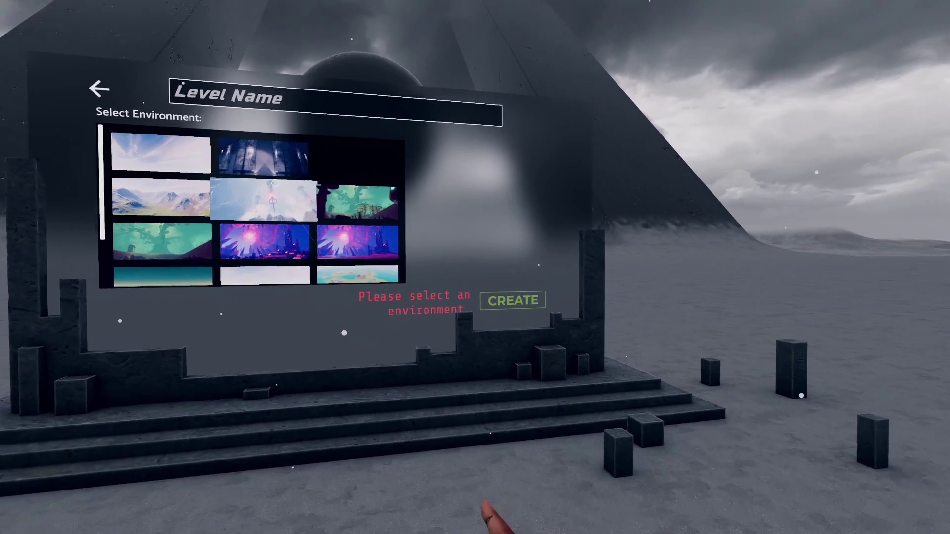
scroll(238, 174, "down", 3)
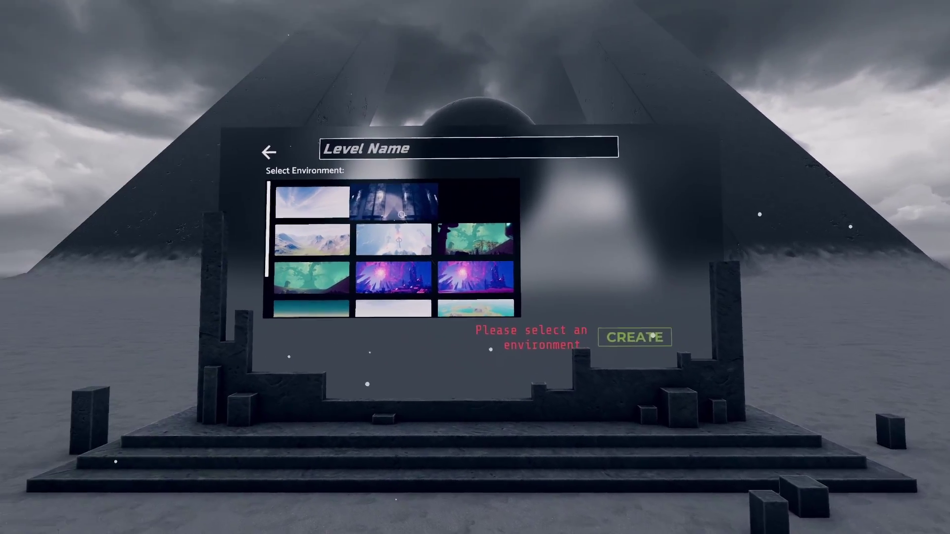
scroll(446, 256, "up", 3)
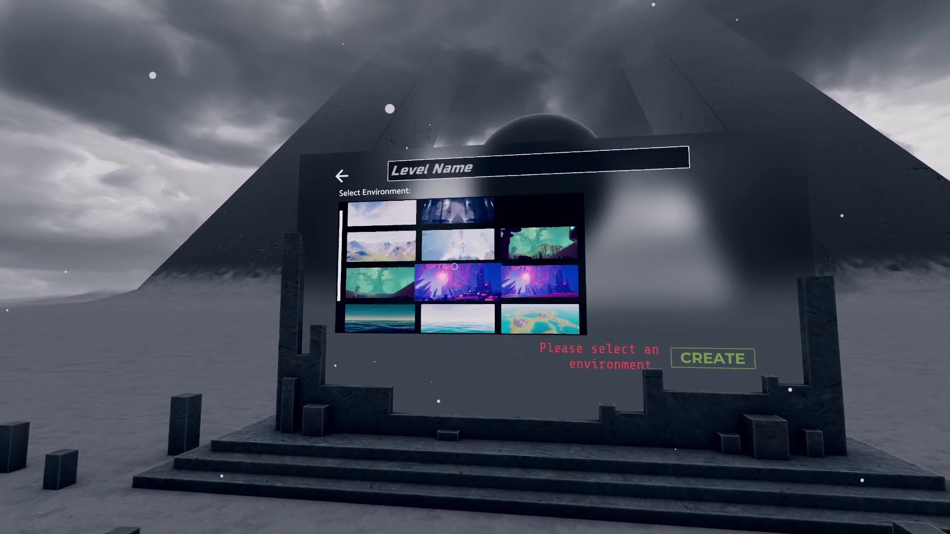
left_click(415, 243)
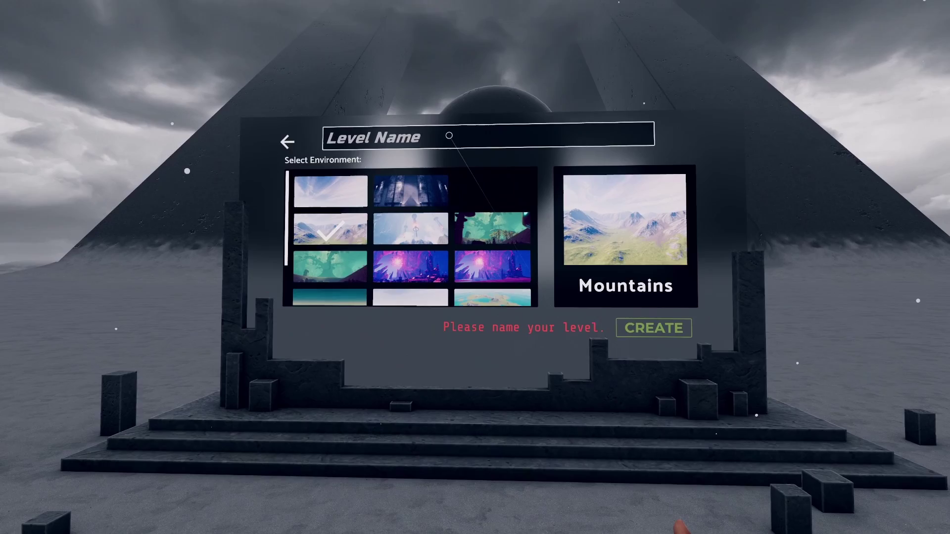
- Name the level "my level" and create it
left_click(448, 136)
type("my")
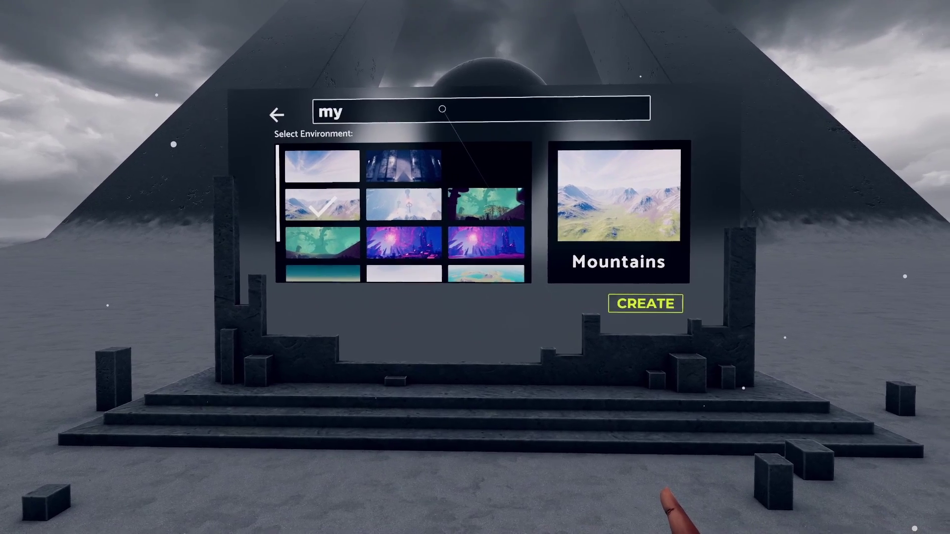
type(" level")
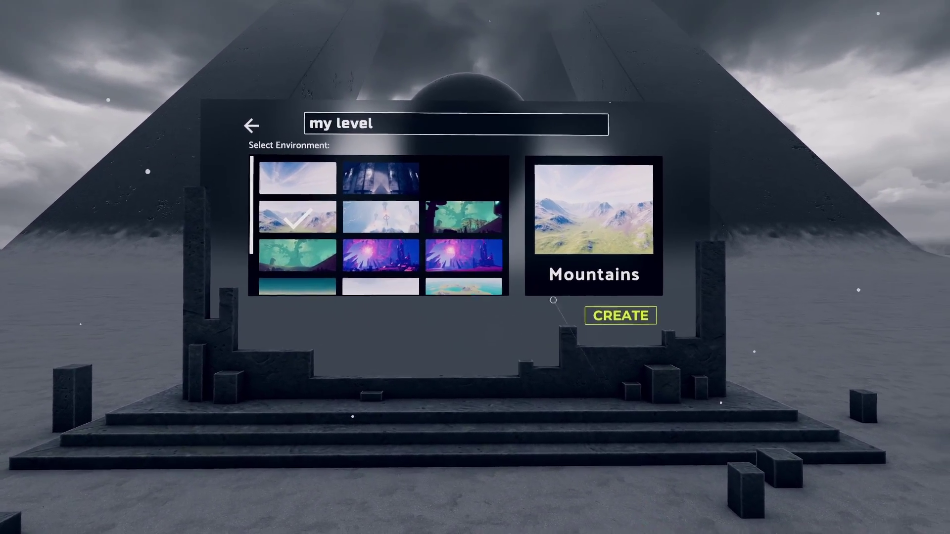
left_click(578, 311)
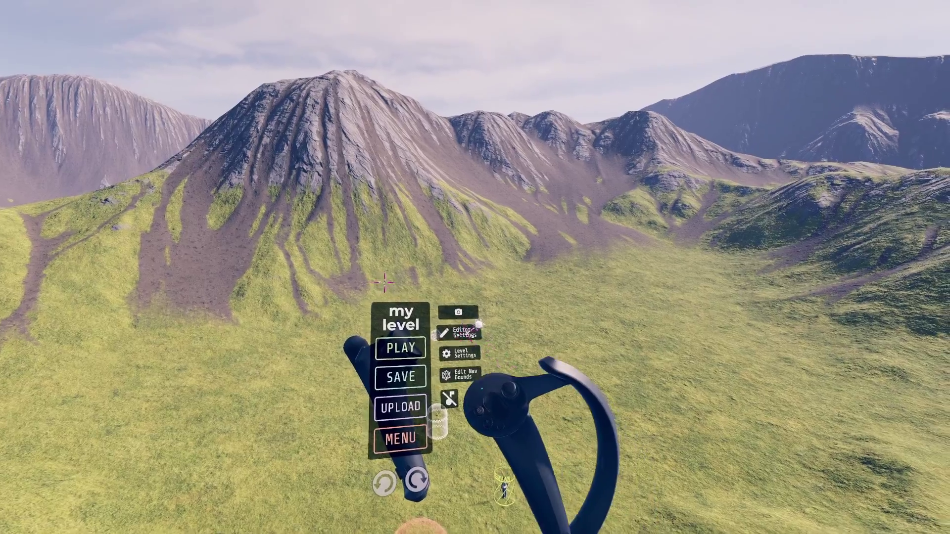
- Examine the editor settings for snapping, selection and visibility, and the level settings for movement, difficulty and visuals, closing each panel
left_click(411, 339)
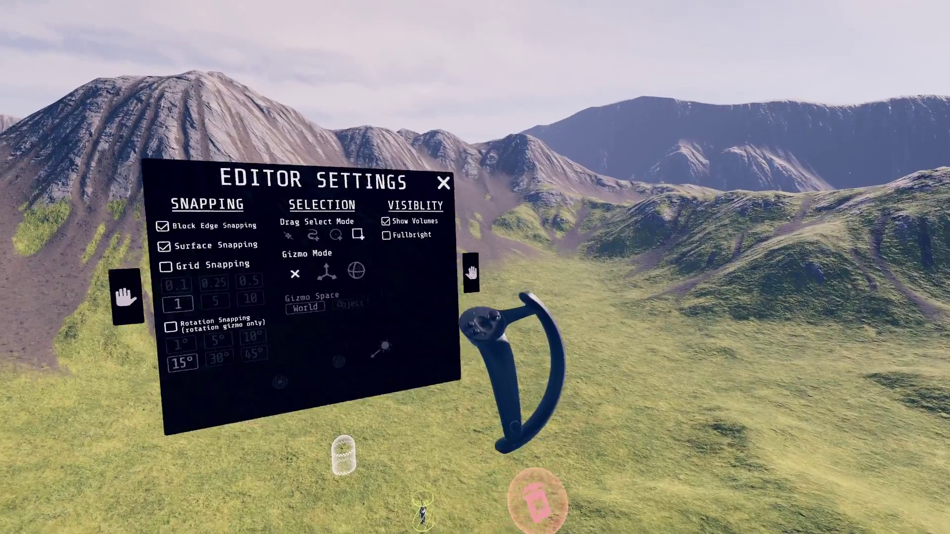
left_click_drag(470, 279, 460, 340)
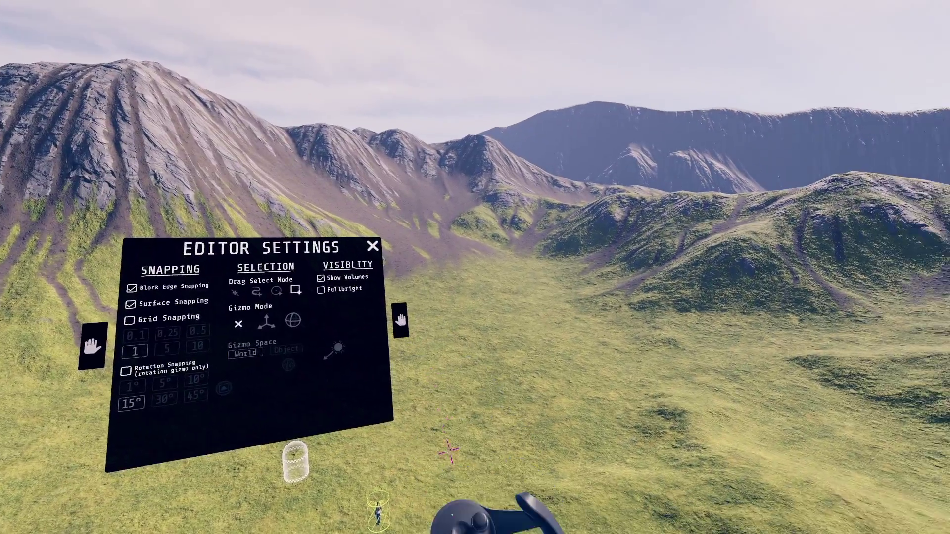
left_click(394, 234)
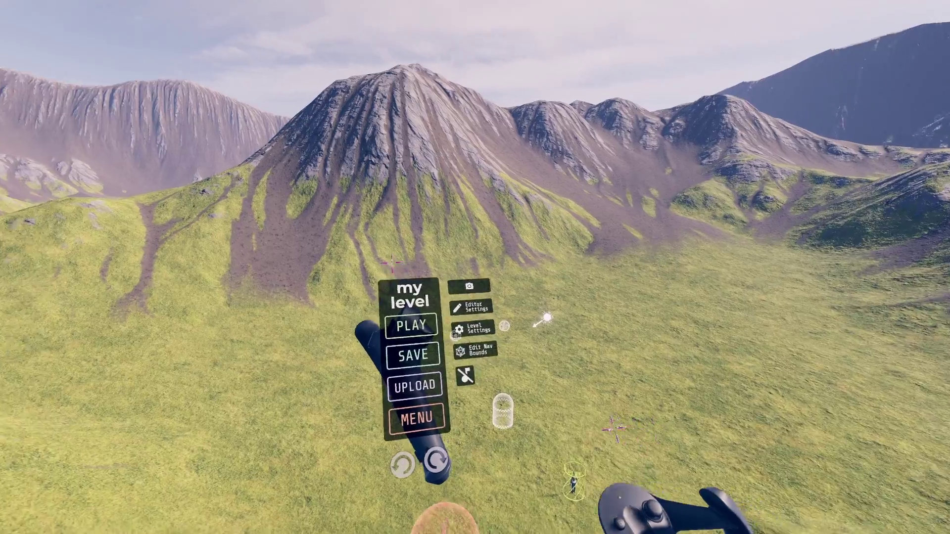
left_click(488, 330)
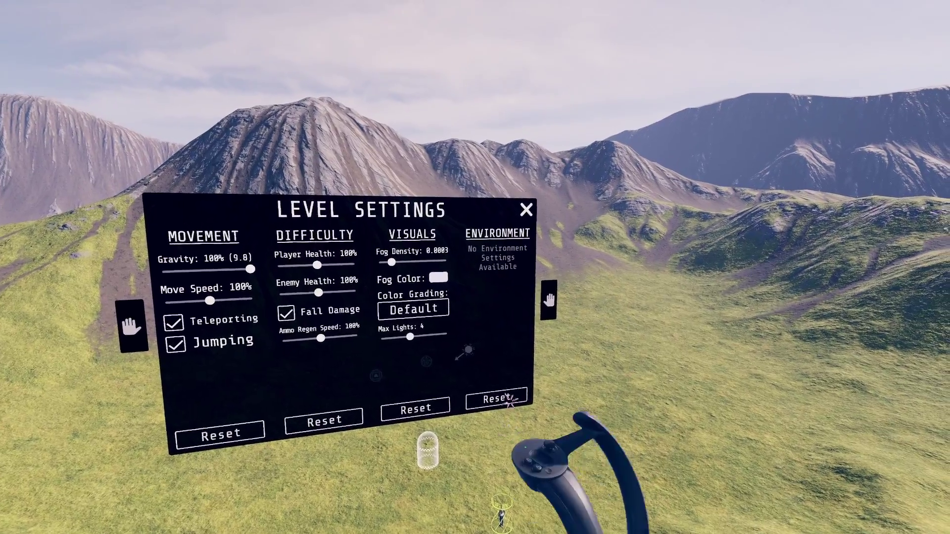
left_click(526, 209)
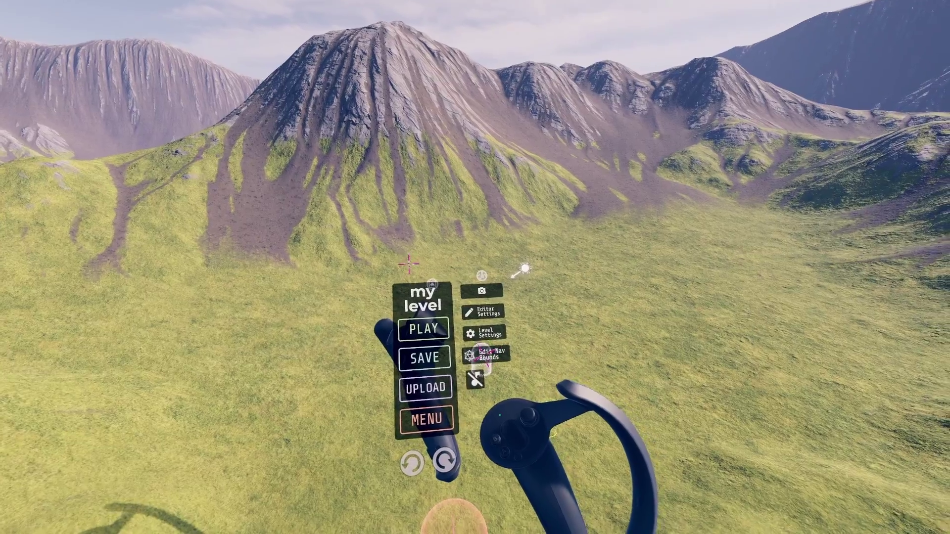
- Open the navigation bounds for editing and adjust the bounds volume over the terrain by its handles
left_click(485, 354)
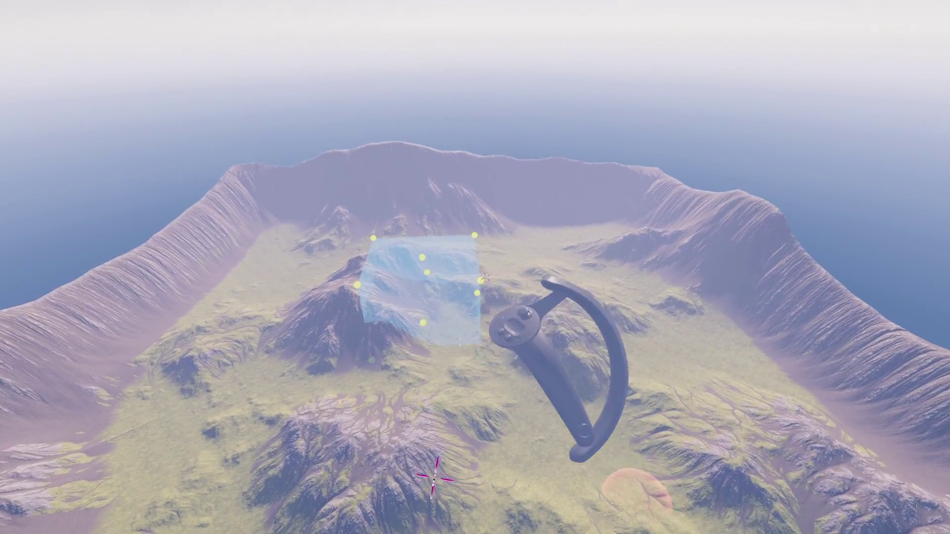
left_click_drag(430, 293, 565, 341)
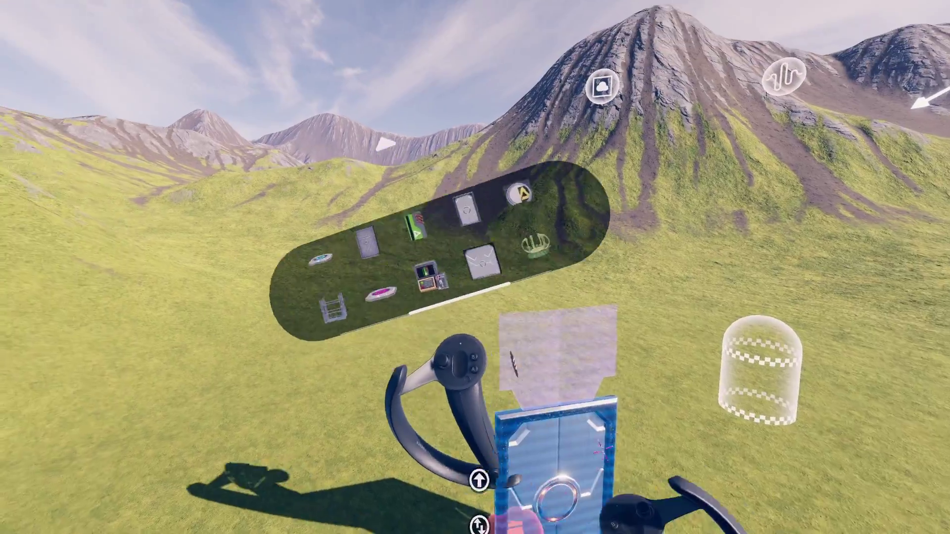
scroll(526, 283, "left", 1)
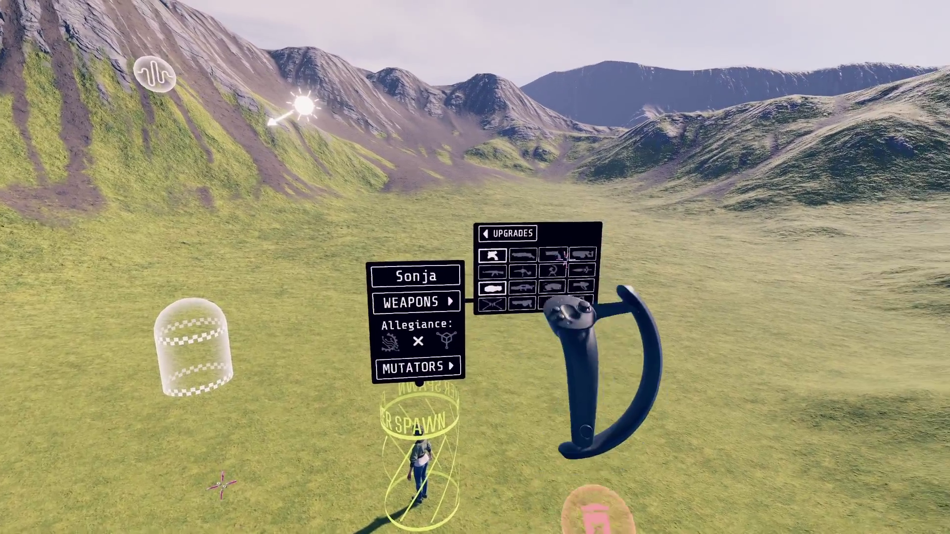
- Open the weapon upgrade options of the player spawn and pick a weapon in its loadout grid
left_click(550, 226)
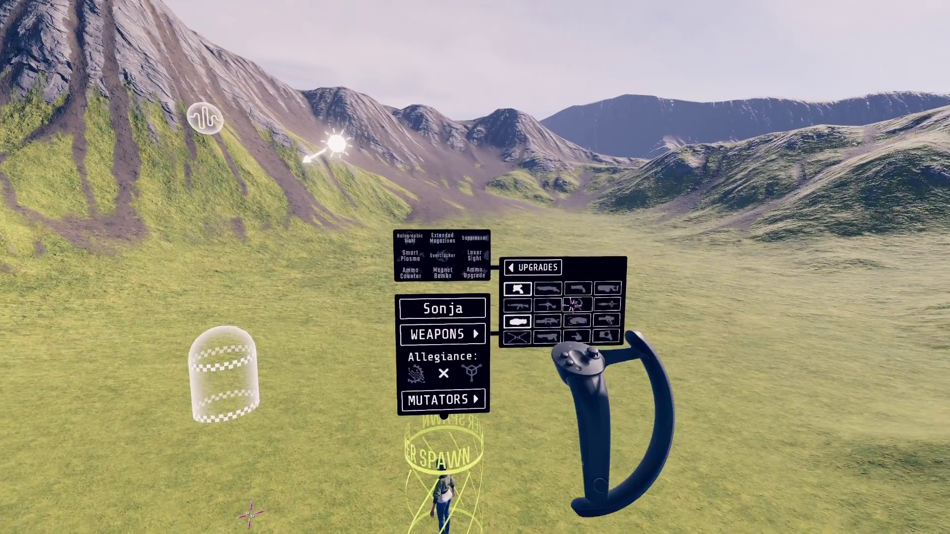
left_click(572, 305)
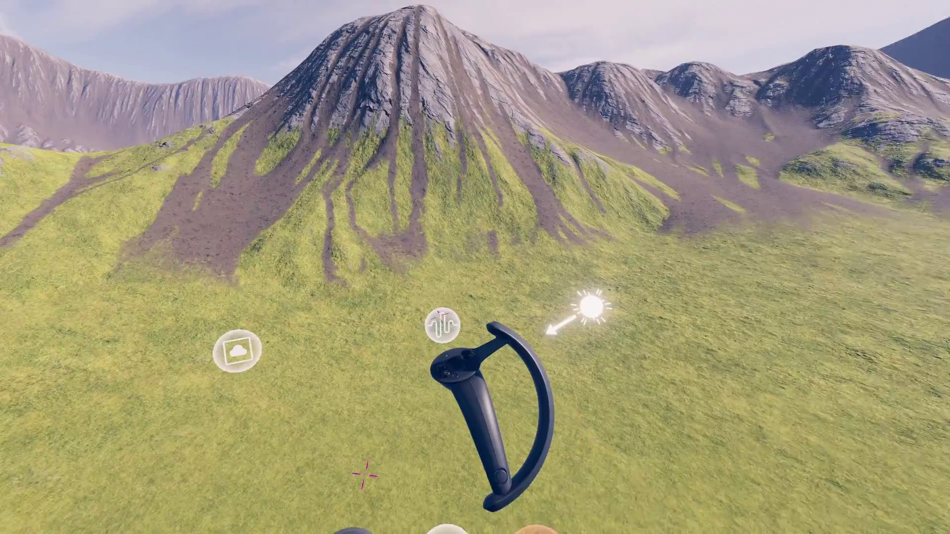
- Set the ambient sound object's clip to Forest
mouse_move(484, 325)
left_click(491, 273)
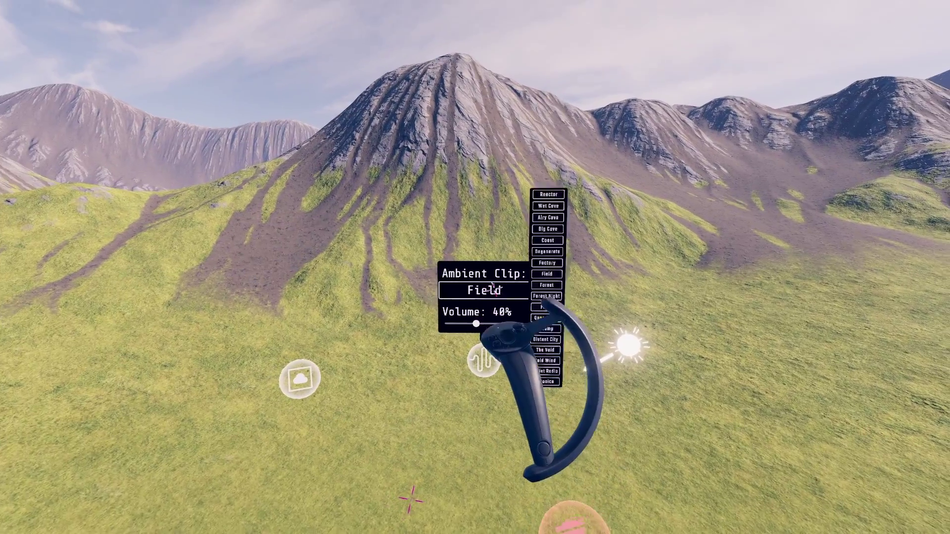
left_click(510, 294)
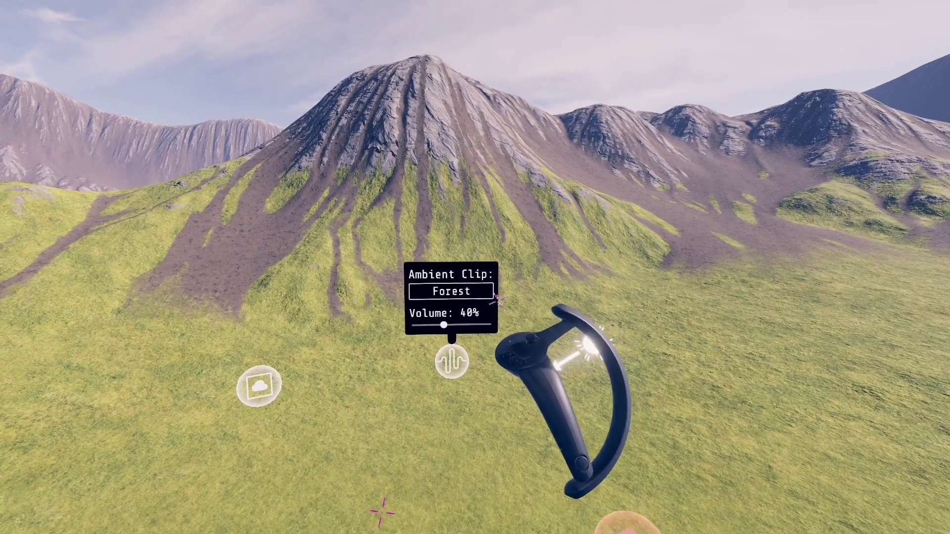
- Try the Aether Clouds skybox and switch the skybox back to Sunny
left_click(245, 401)
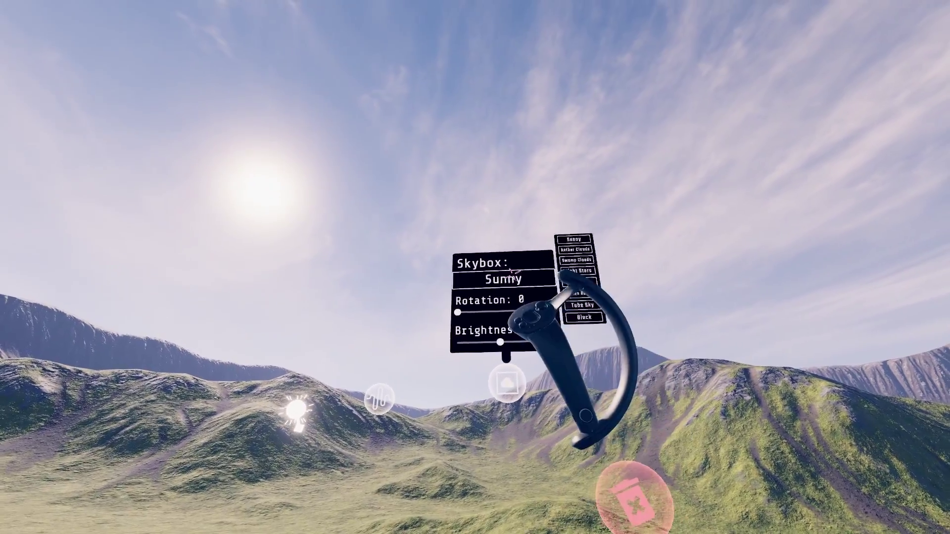
left_click(529, 253)
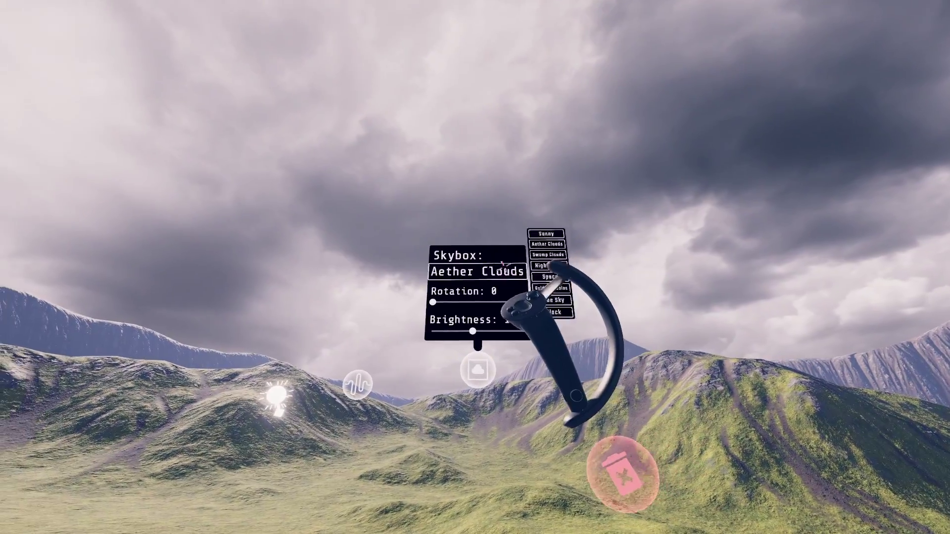
left_click(528, 222)
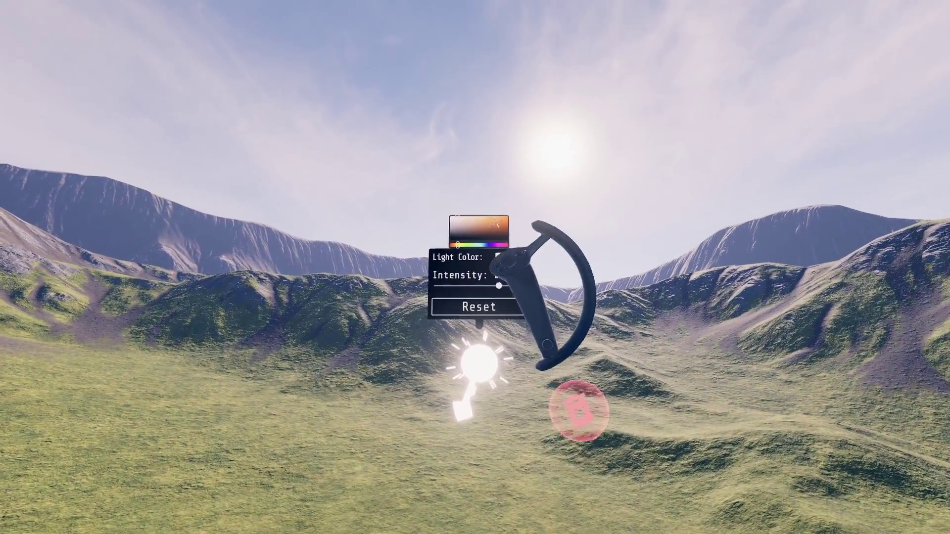
- Change the sun light's colour to a warm golden orange
left_click(497, 221)
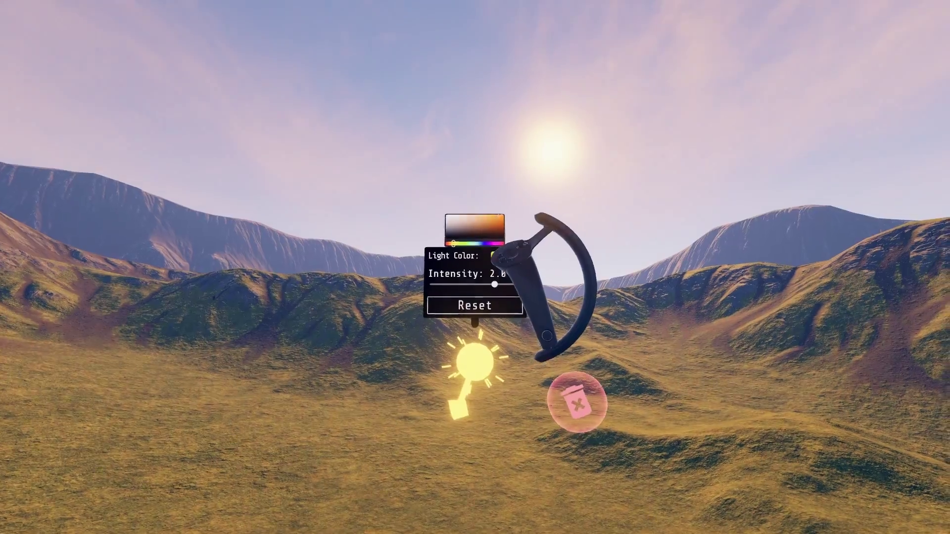
left_click_drag(502, 272, 457, 257)
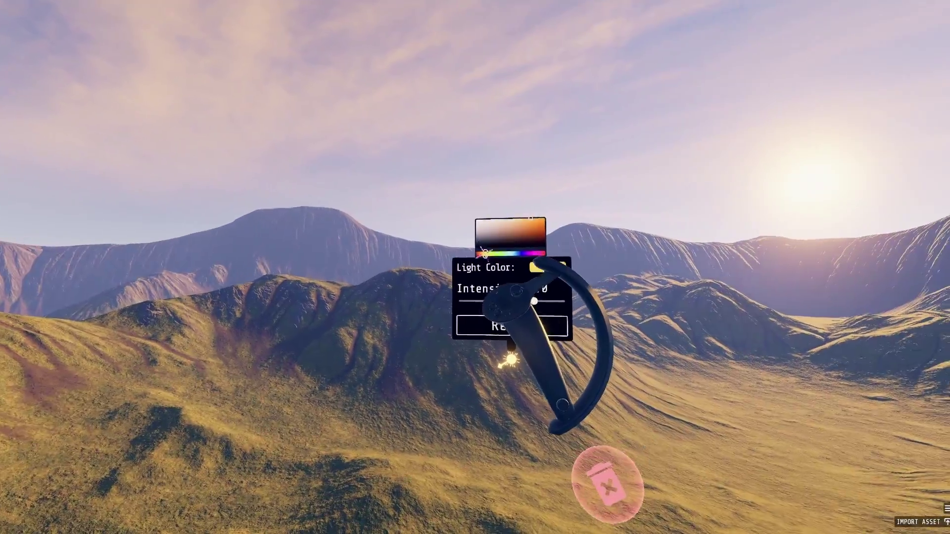
left_click(485, 253)
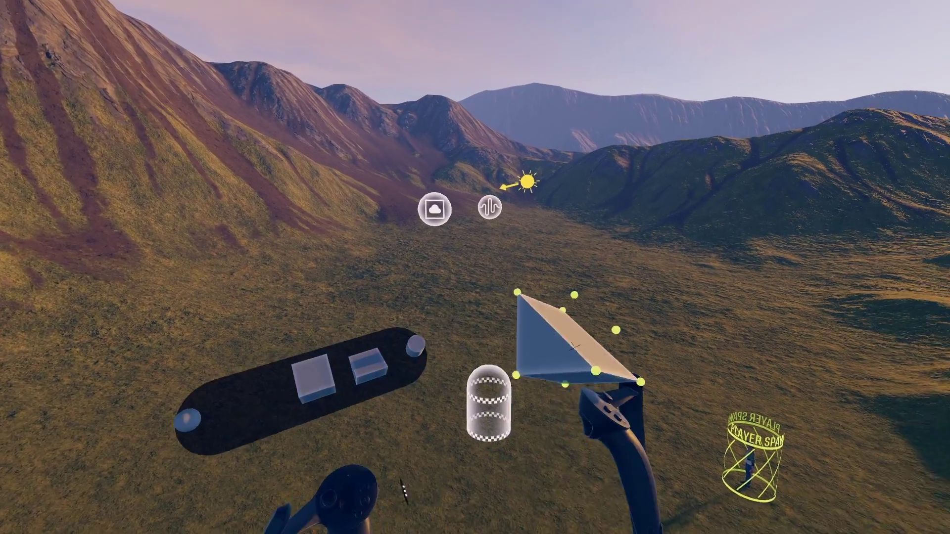
- Place a wedge, spheres and cubes from the basic shapes palette in the grassy valley
left_click_drag(574, 348, 484, 468)
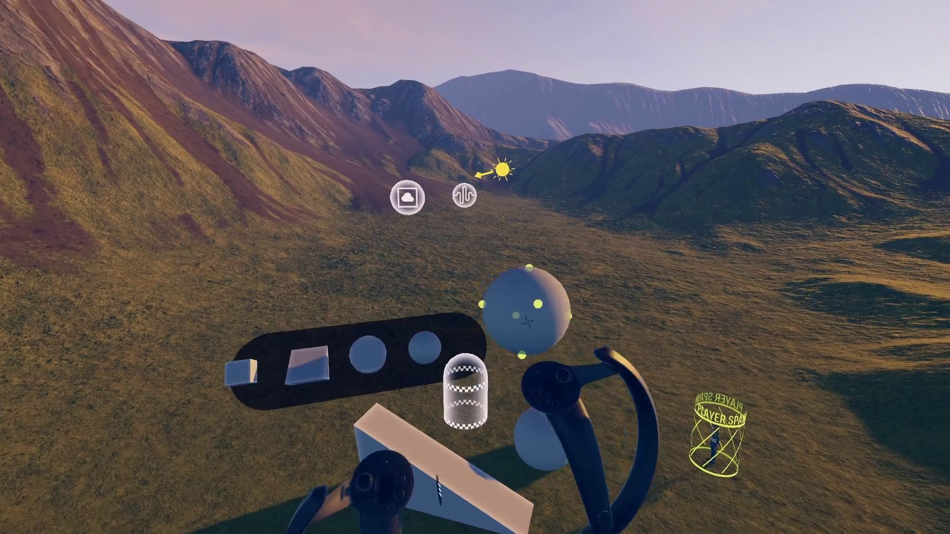
left_click_drag(515, 313, 568, 406)
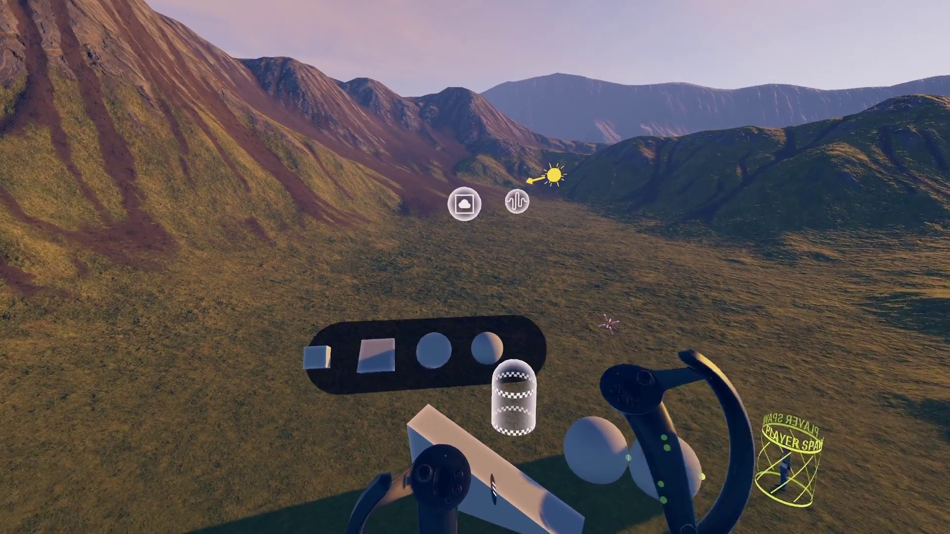
left_click_drag(485, 258, 556, 258)
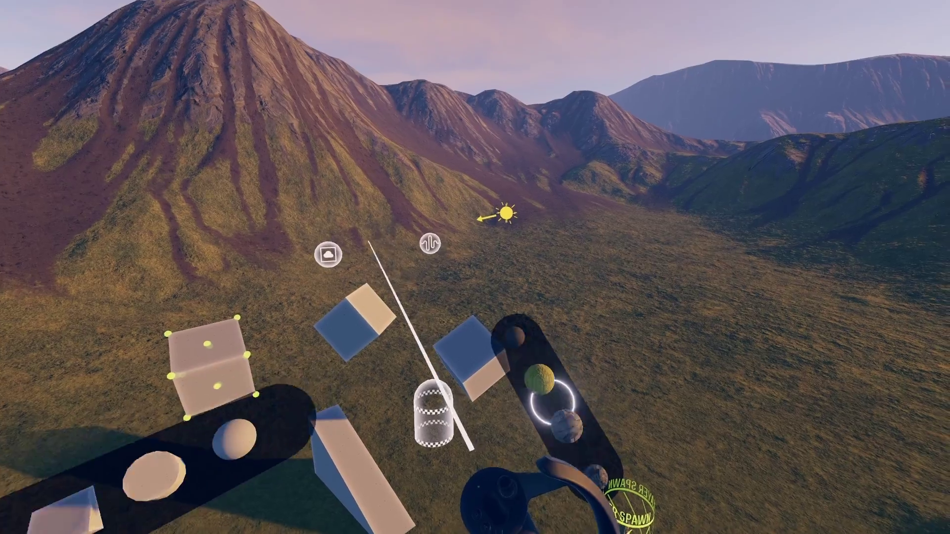
- Paint the placed cubes with the green grass material
left_click(477, 352)
left_click(441, 308)
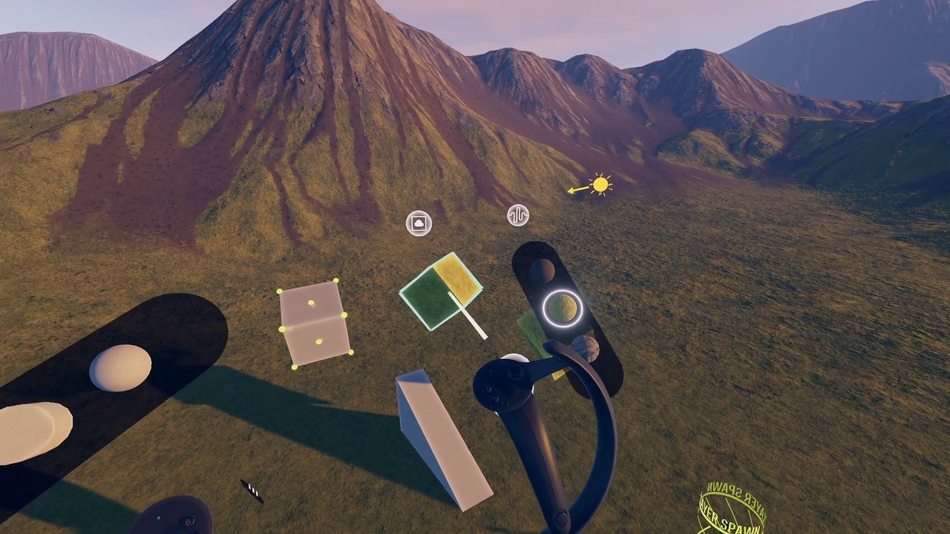
left_click(382, 318)
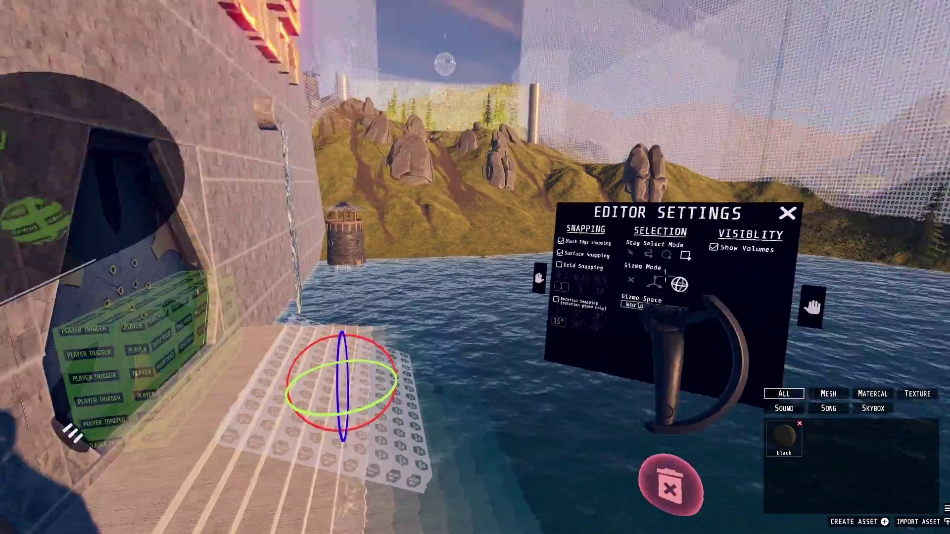
- Switch the editor's gizmo mode from rotation to translation
left_click(655, 282)
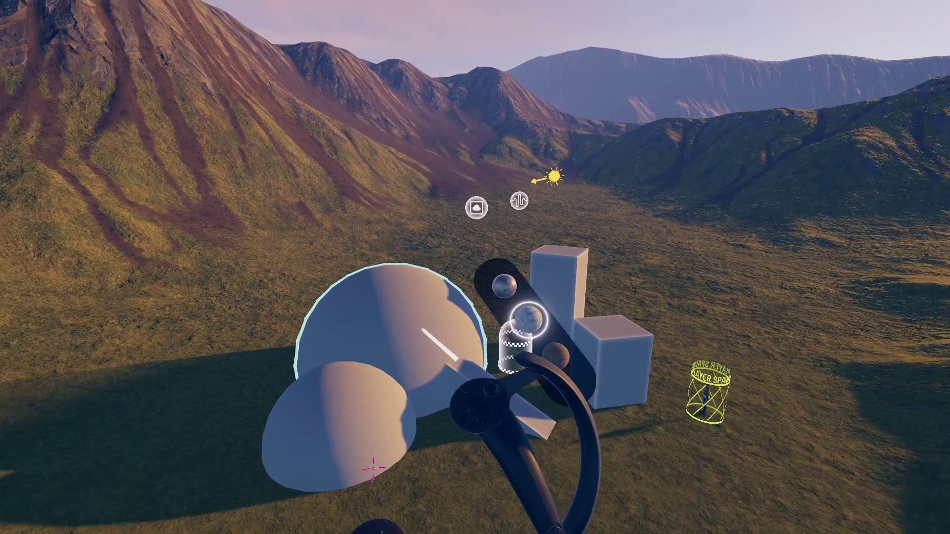
- Apply the sci-fi metal panel material to the two large rounded shapes
left_click(424, 334)
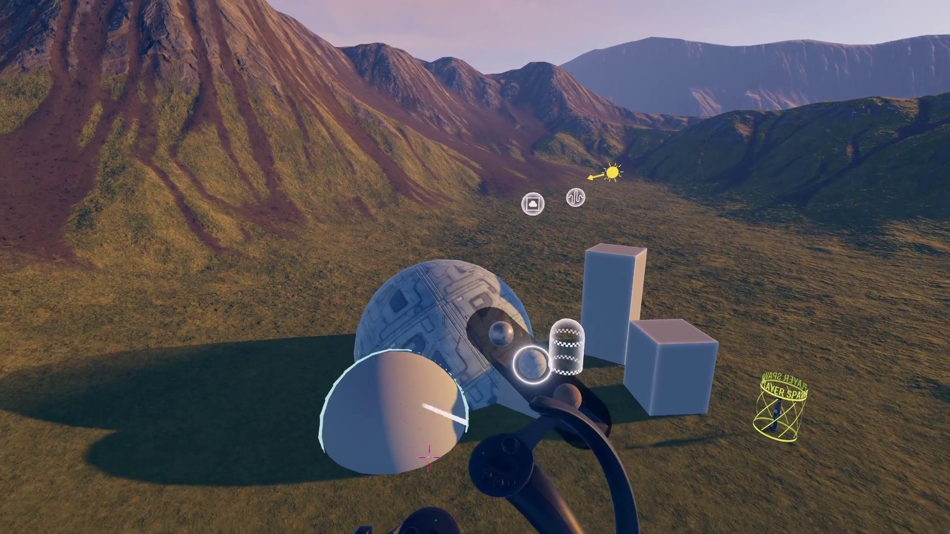
left_click(424, 405)
- Paint the wedge with the green grass material and the two boxes with the stone material
scroll(524, 350, "down", 2)
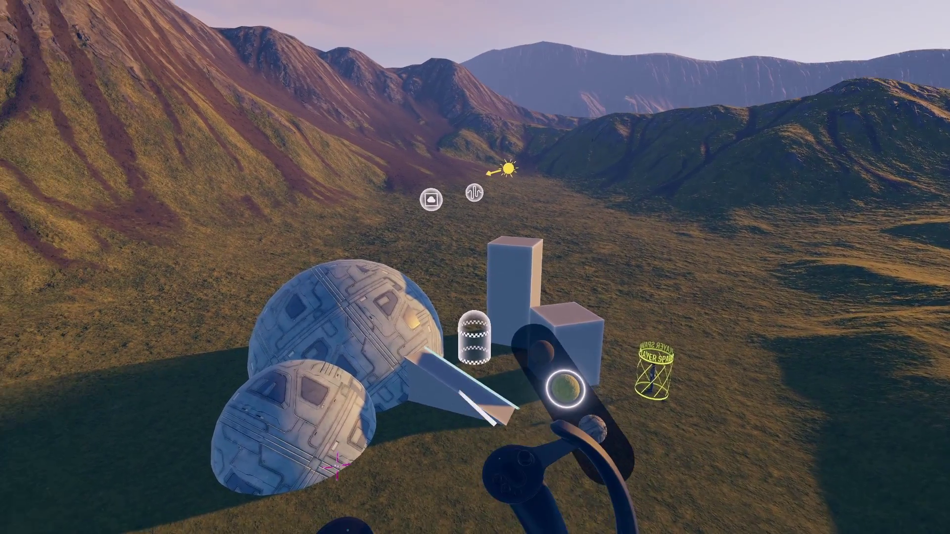
left_click(429, 389)
scroll(547, 342, "down", 1)
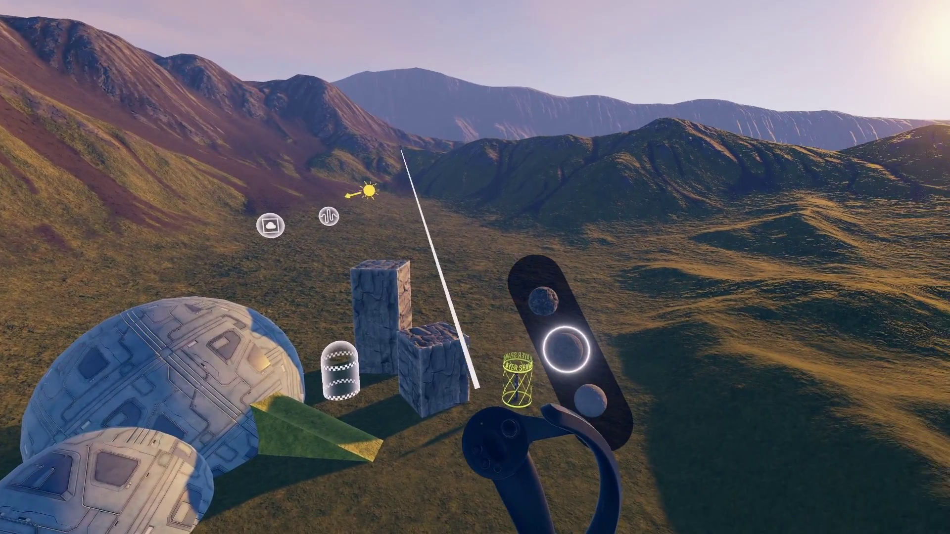
left_click(391, 307)
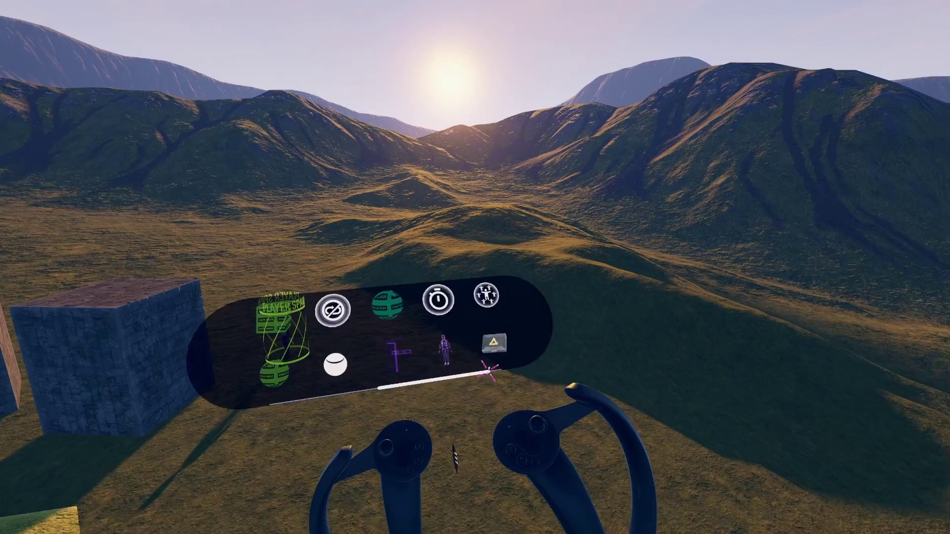
- Place the round white-ringed logic icon from the object palette in the open area before the hill and adjust its arrangement
left_click_drag(457, 346, 551, 328)
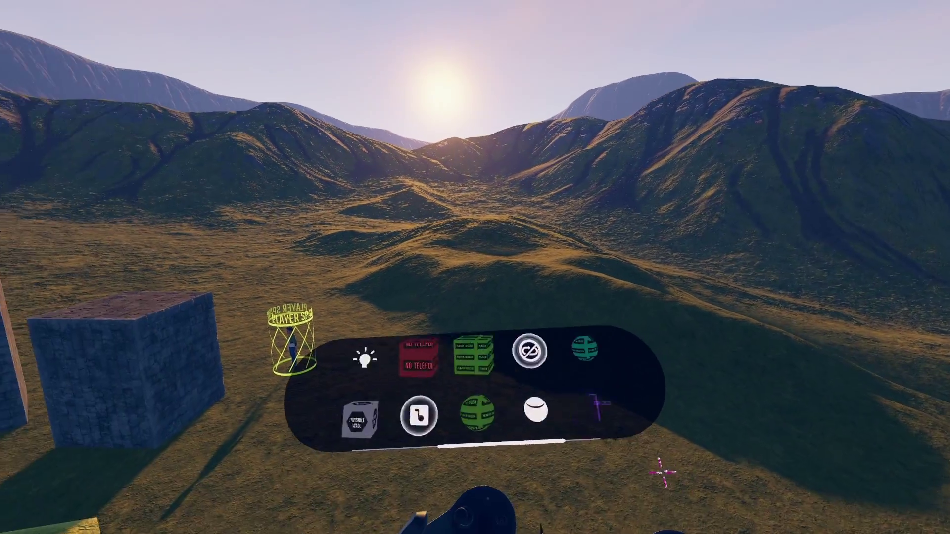
mouse_move(530, 350)
left_mouse_down()
mouse_move(490, 300)
mouse_move(543, 350)
left_mouse_up()
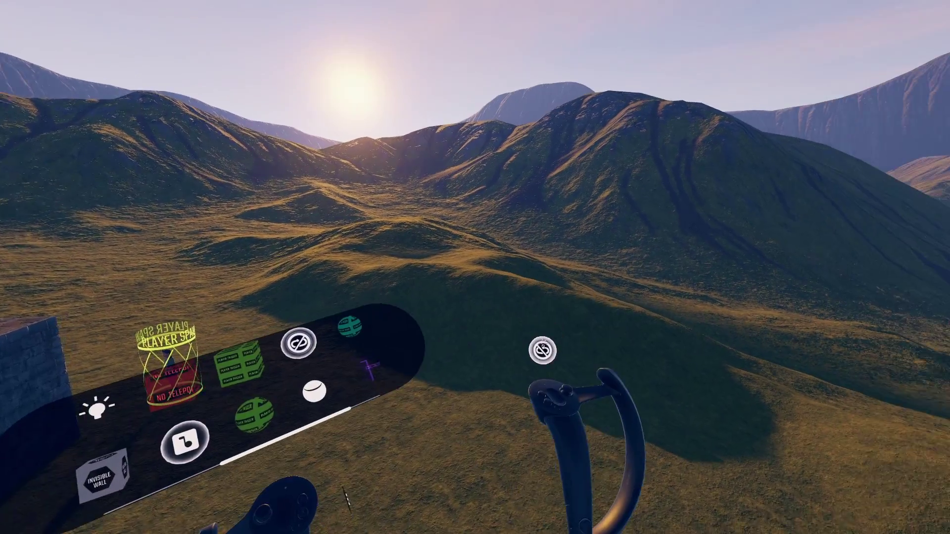
left_click_drag(358, 309, 400, 290)
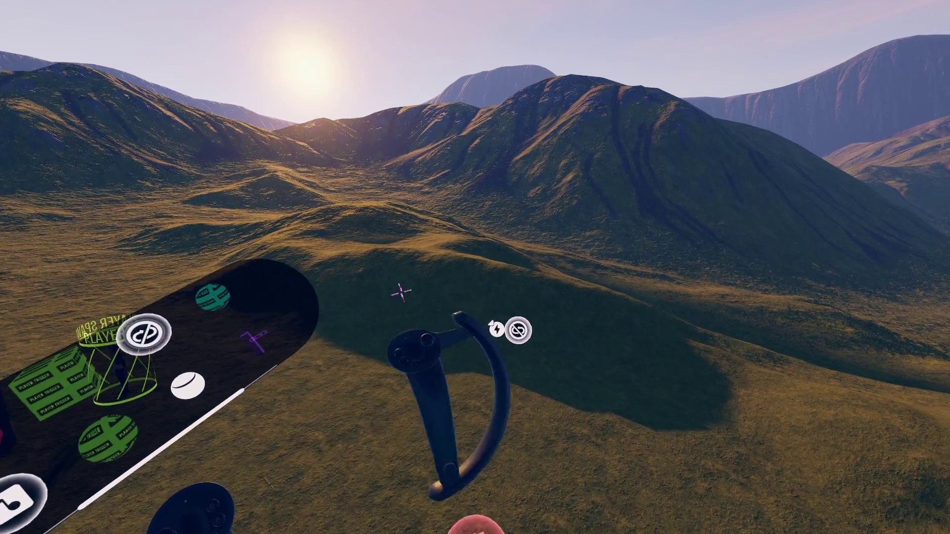
left_click_drag(524, 334, 805, 351)
left_click_drag(503, 367, 519, 259)
left_click_drag(519, 301, 424, 455)
left_click_drag(532, 280, 611, 448)
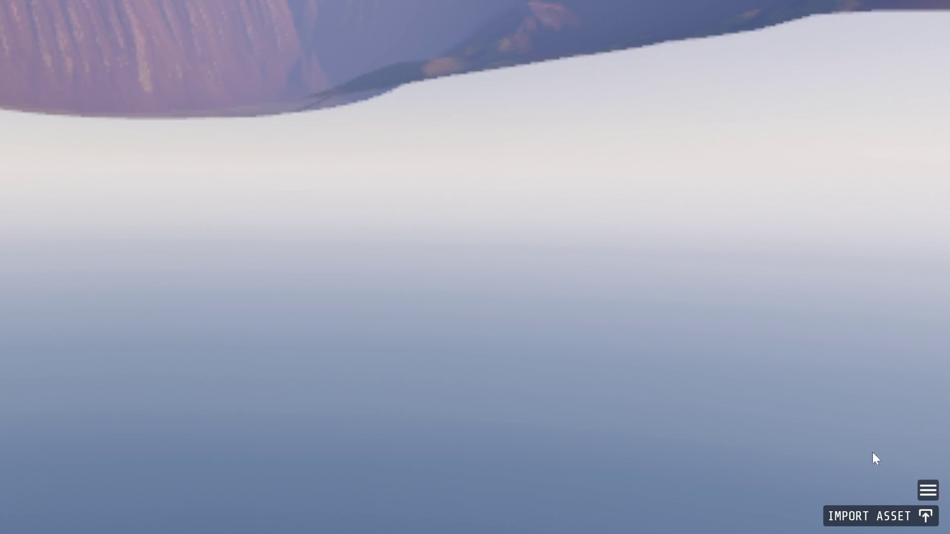
- Import the stylized_old_bricks Base_Color, Metallic and Normal PNG textures as assets
left_click(866, 514)
double_click(846, 166)
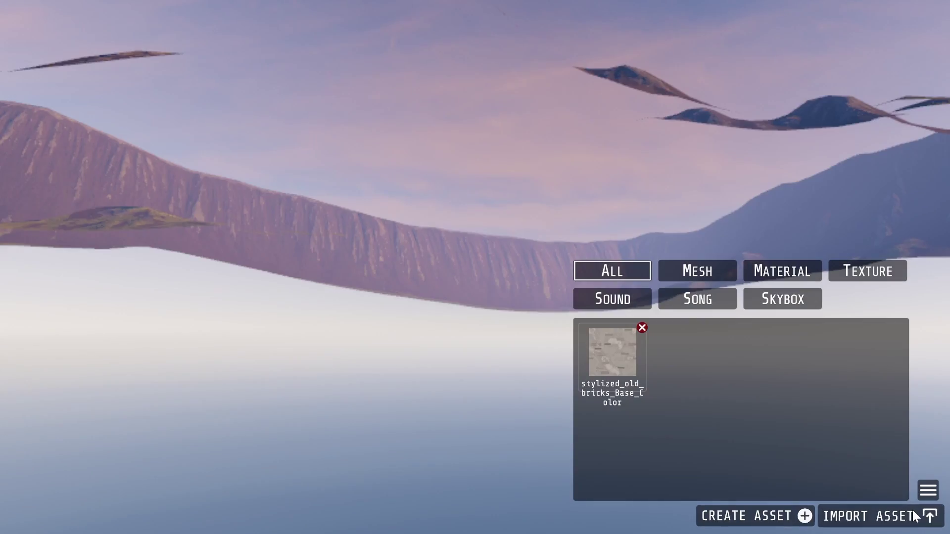
left_click(912, 512)
double_click(186, 194)
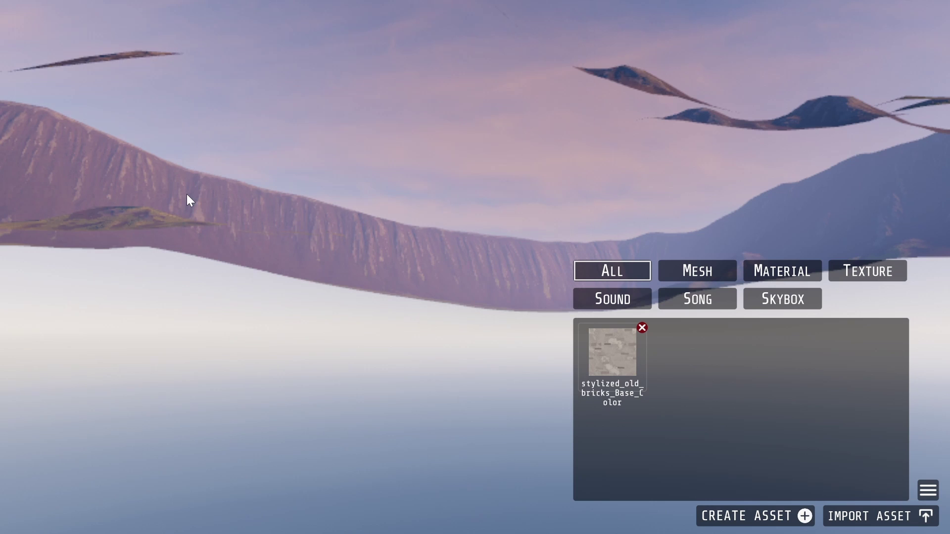
left_click(873, 518)
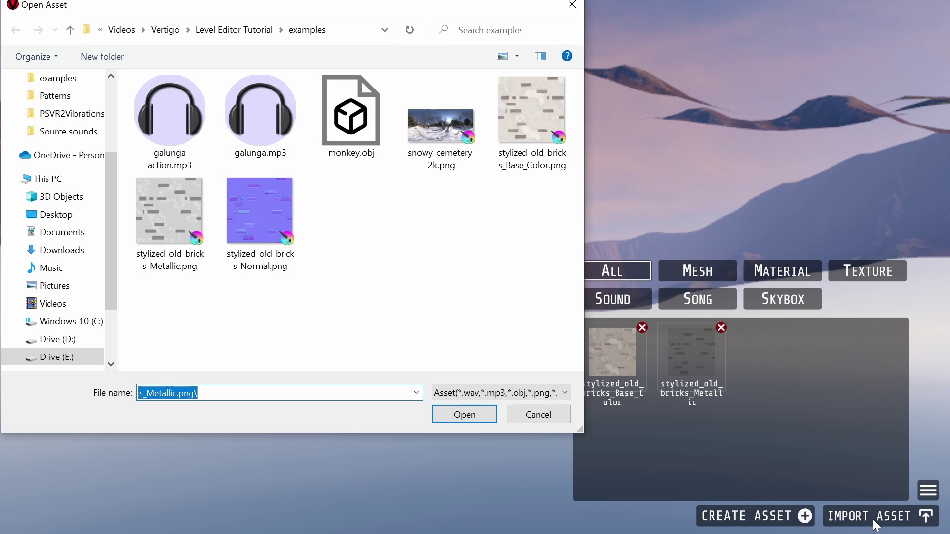
double_click(284, 211)
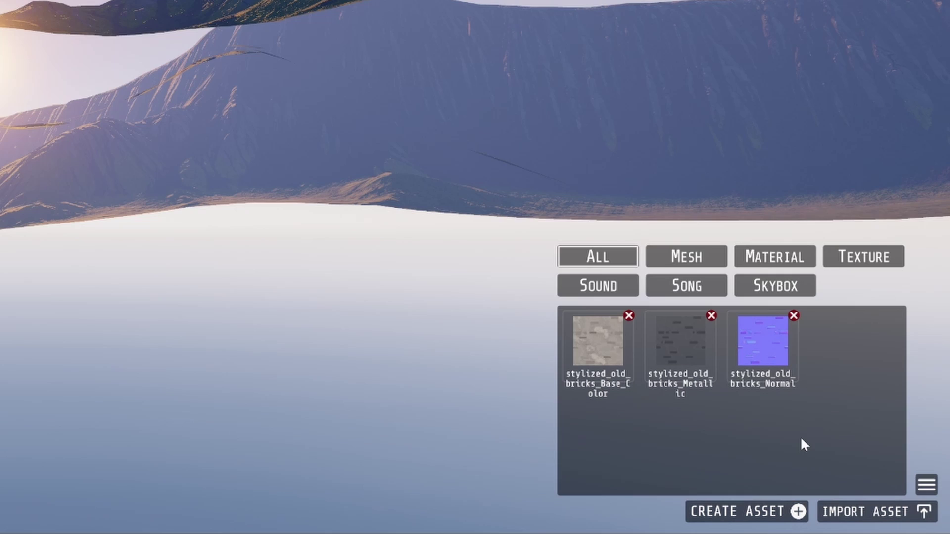
- Create a new material asset and name it "stylized bricks"
left_click(754, 511)
left_click(753, 509)
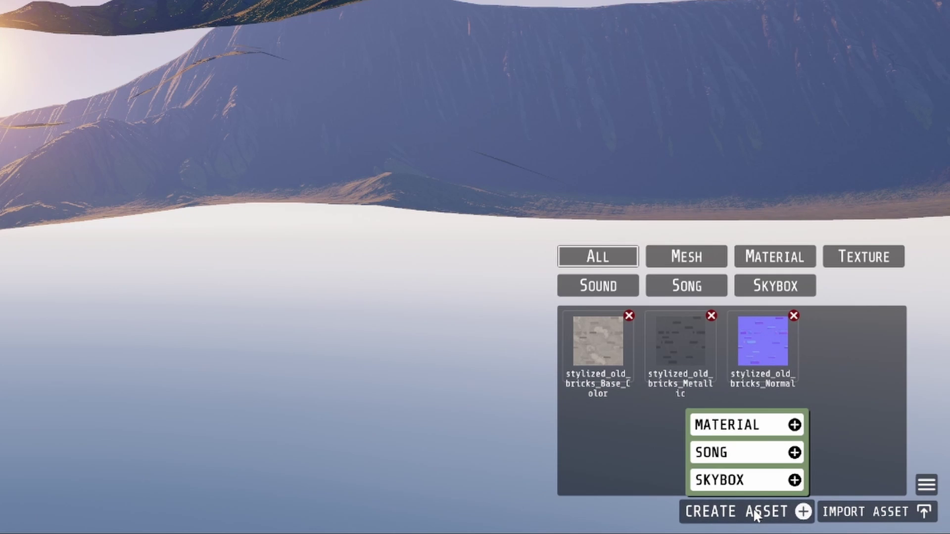
left_click(756, 426)
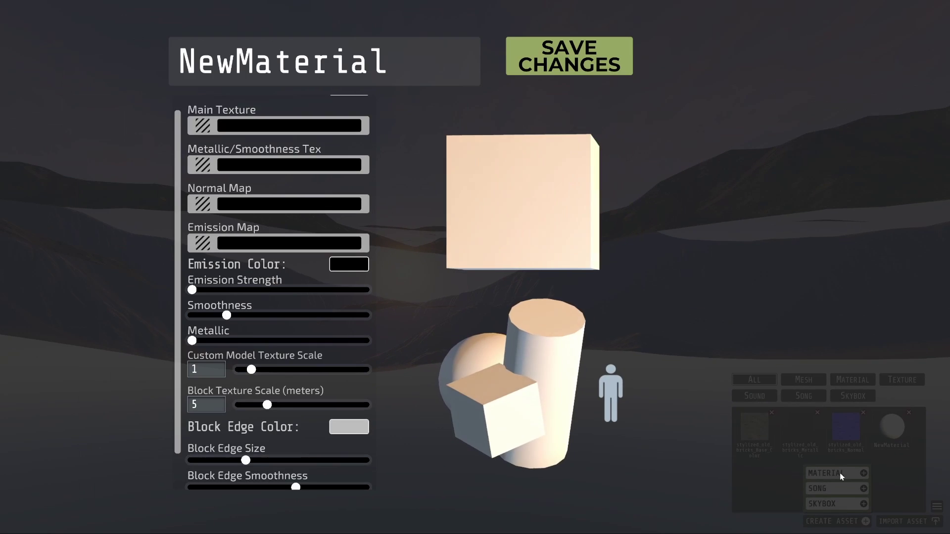
left_click(366, 71)
type("Stylized bricks")
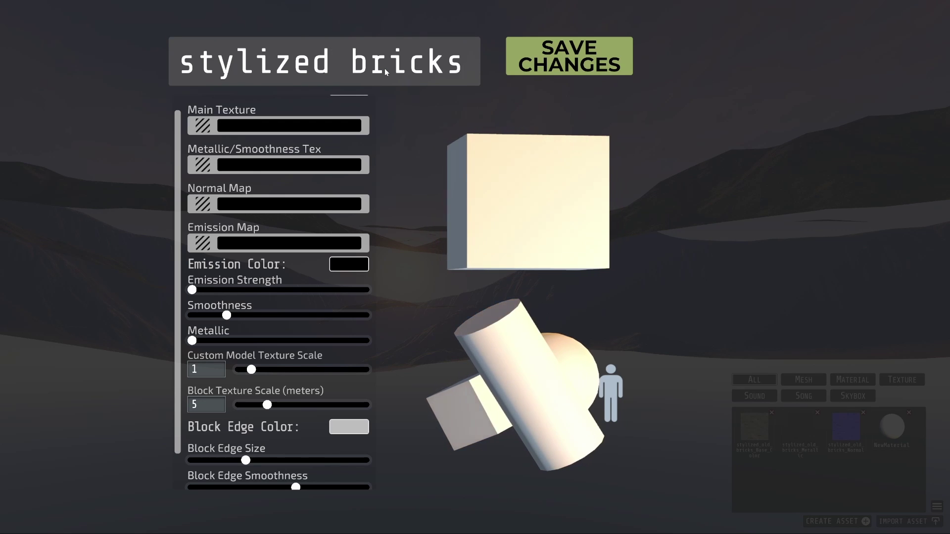
key("Return")
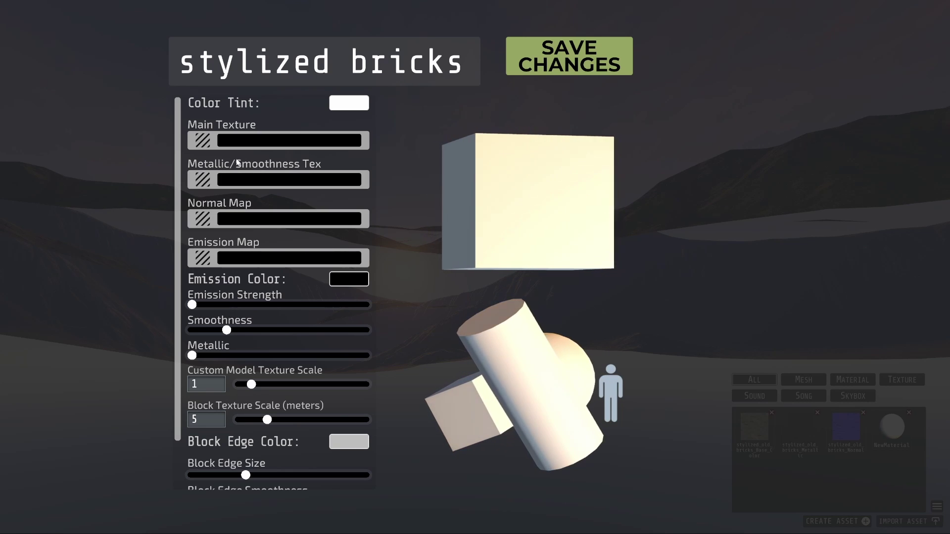
- Assign the stylized_old_bricks Base_Color, Metallic and Normal textures as the material's main, metallic/smoothness and normal maps
left_click(257, 141)
left_click(467, 170)
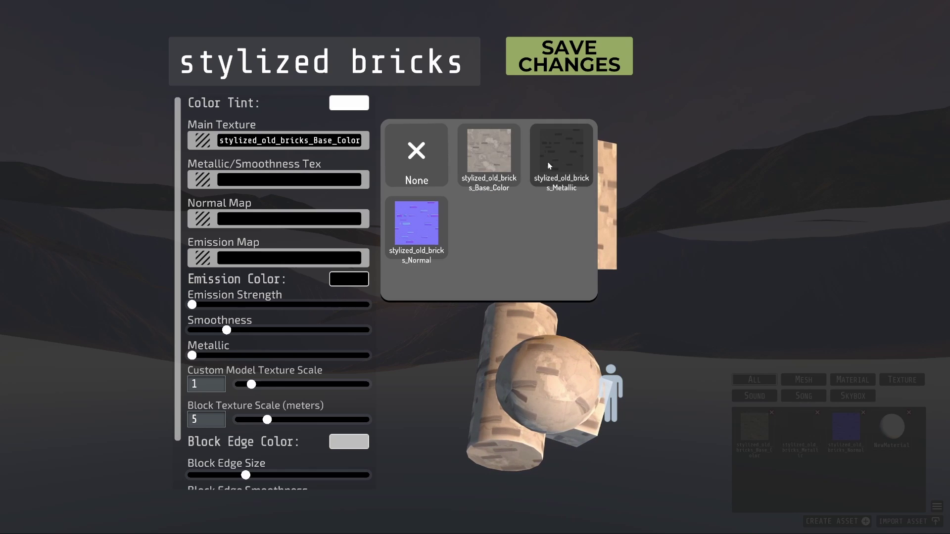
left_click(561, 151)
left_click(352, 221)
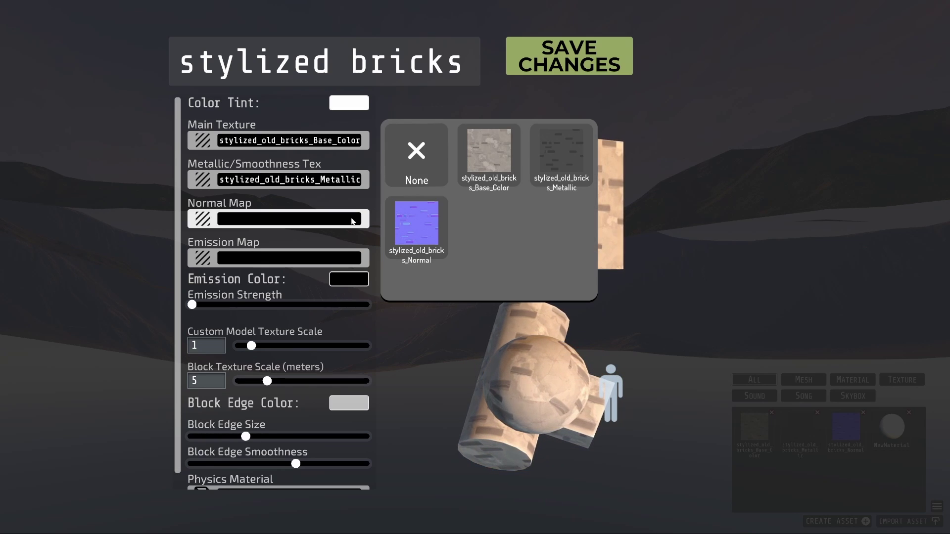
left_click(408, 215)
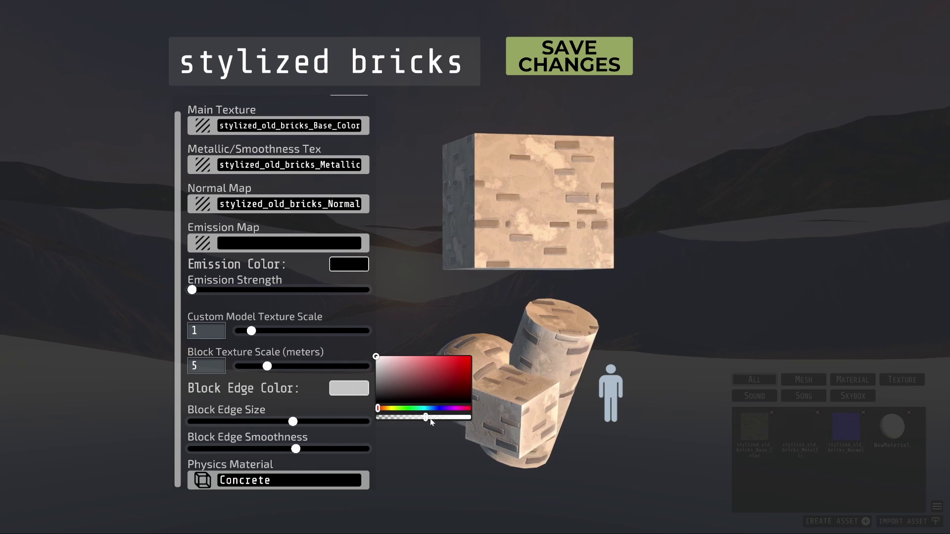
- Adjust the color and opacity of the stylized bricks material's block edges
left_click_drag(429, 416, 459, 417)
left_click_drag(393, 377, 480, 349)
left_click_drag(460, 417, 413, 417)
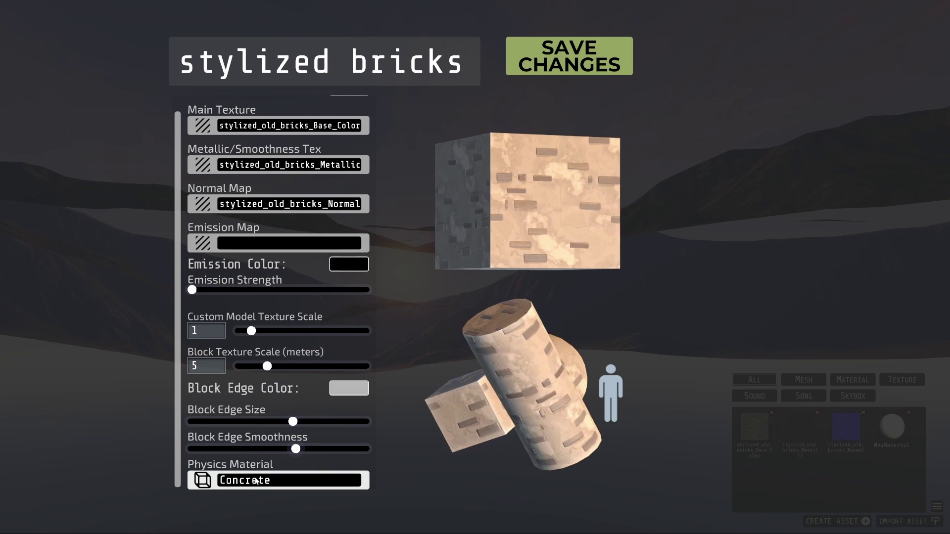
- Try Dirt and a further surface type as the stylized bricks material's physics material
left_click(289, 480)
left_click(398, 380)
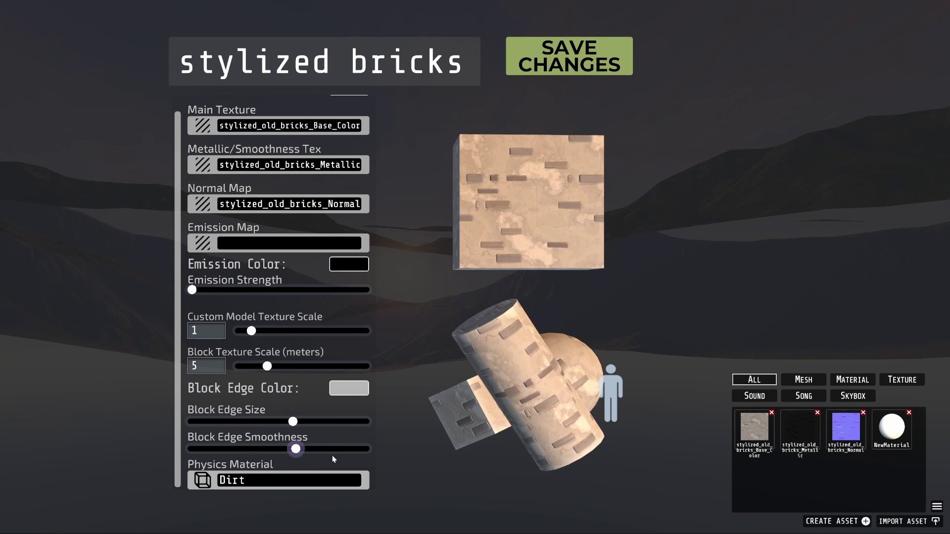
left_click(250, 480)
left_click(416, 359)
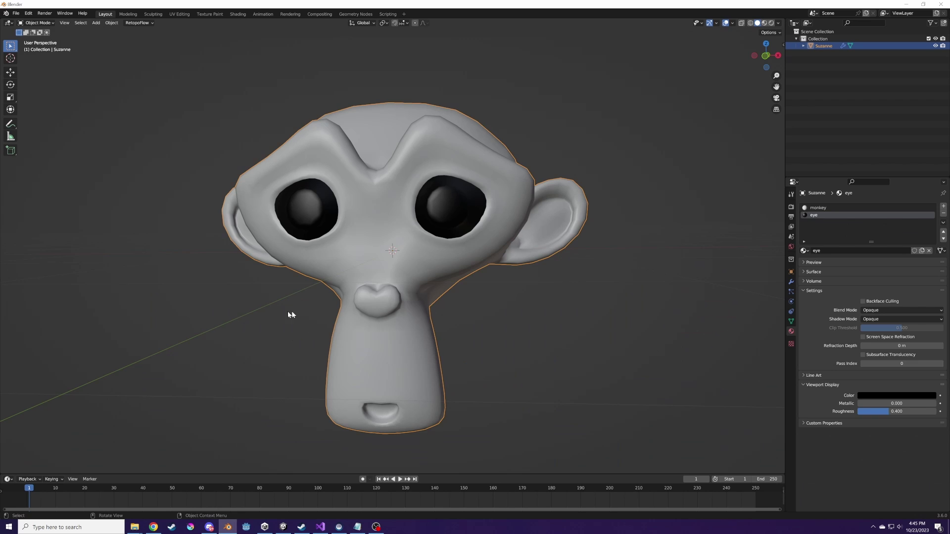
- Switch to Blender and export the monkey head model in Wavefront format as monkey.obj in the examples folder
middle_click_drag(207, 331, 576, 332)
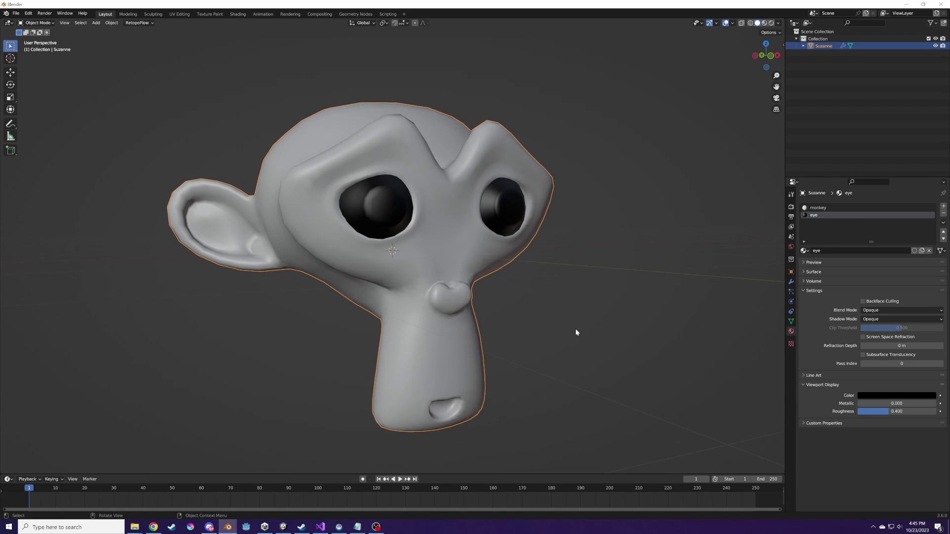
left_click(16, 13)
mouse_move(39, 118)
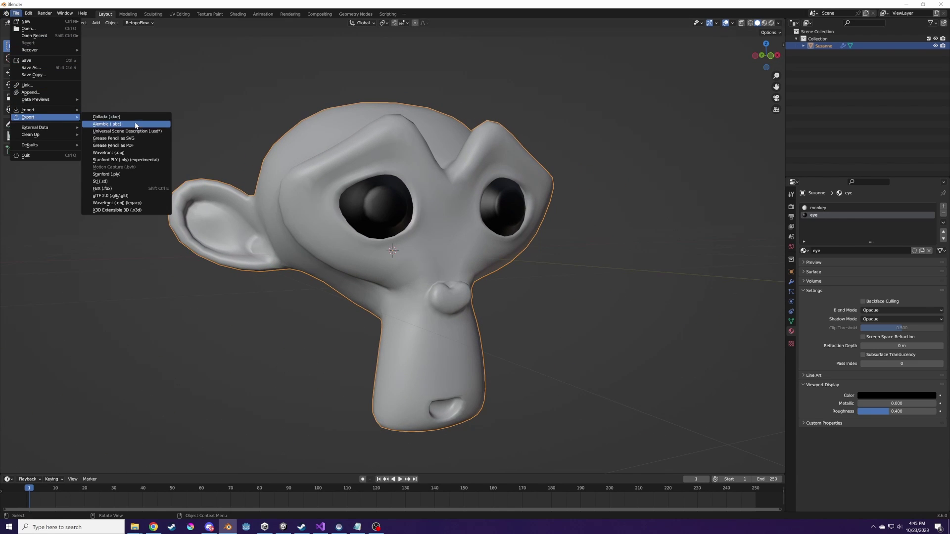
left_click(141, 152)
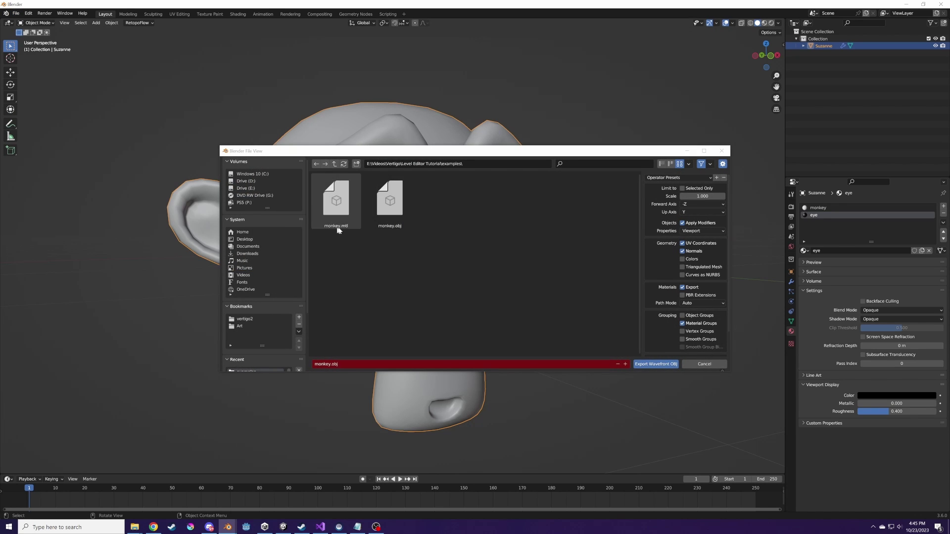
scroll(694, 235, "down", 2)
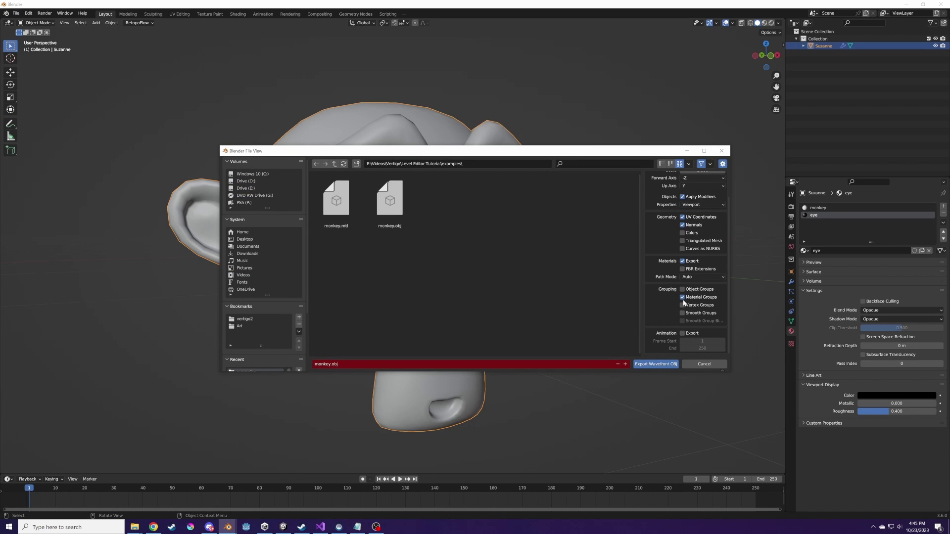
left_click(657, 364)
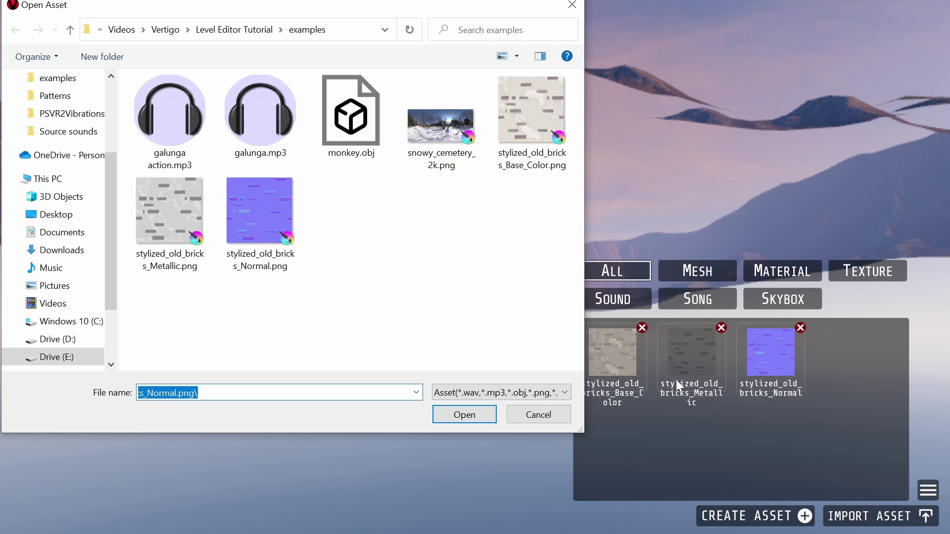
- Import monkey.obj into the level editor and assign stylized bricks and eyes as its first and second default materials
left_click(357, 127)
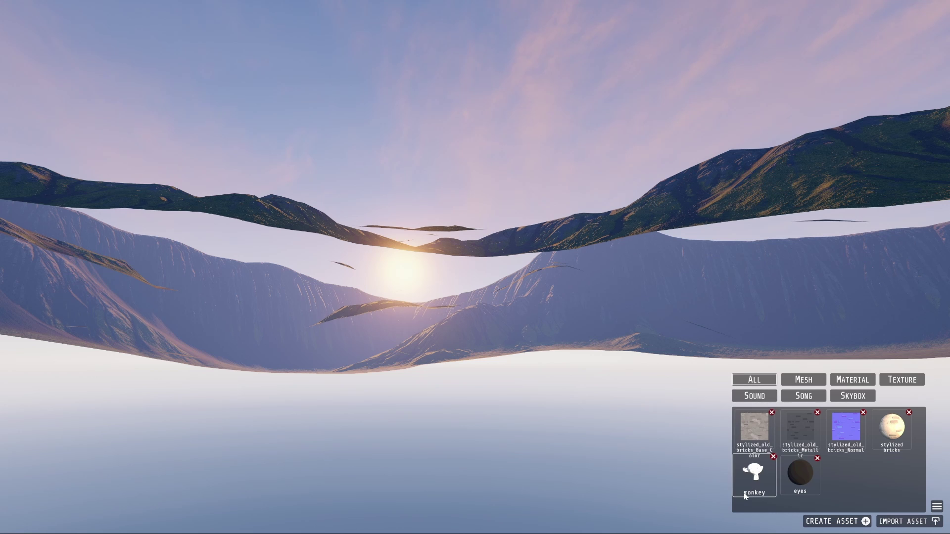
left_click(743, 493)
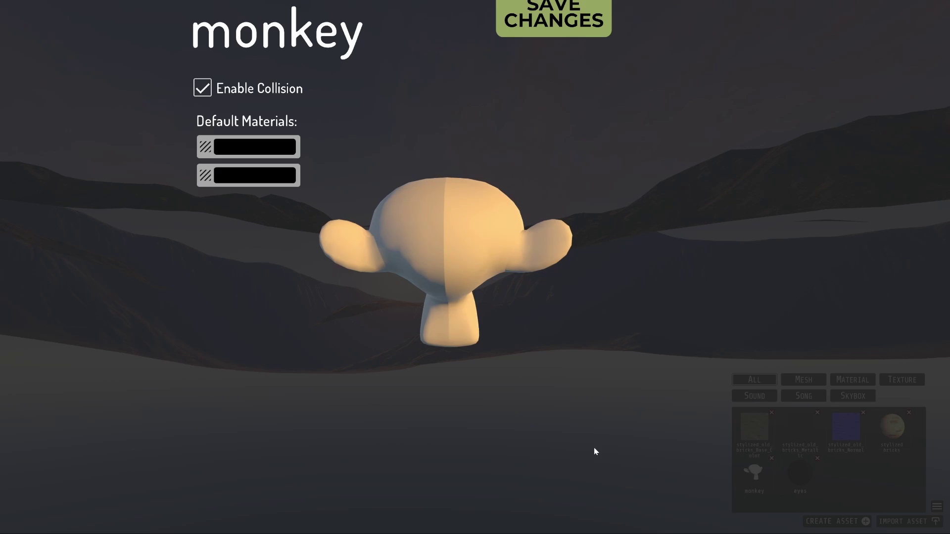
left_click(257, 149)
left_click(418, 166)
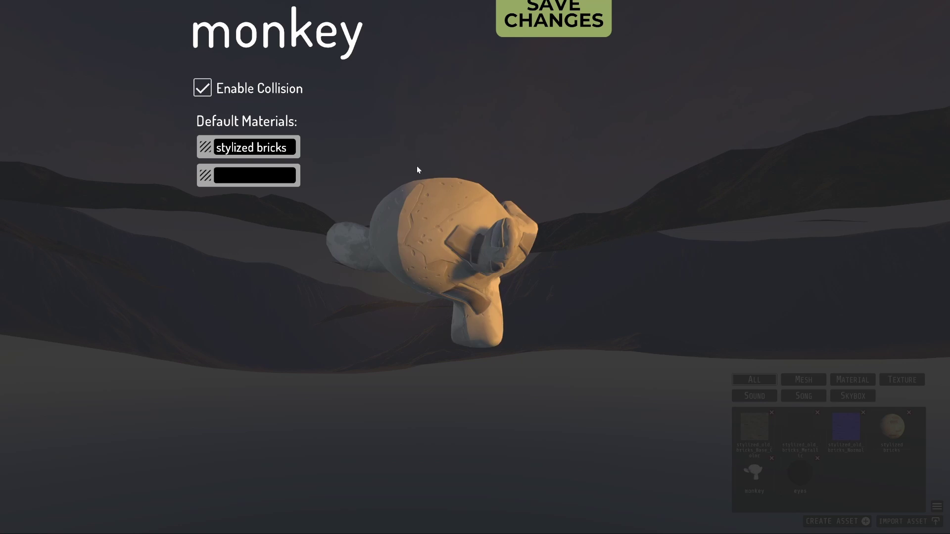
left_click(263, 173)
left_click(495, 184)
left_click_drag(496, 183, 455, 193)
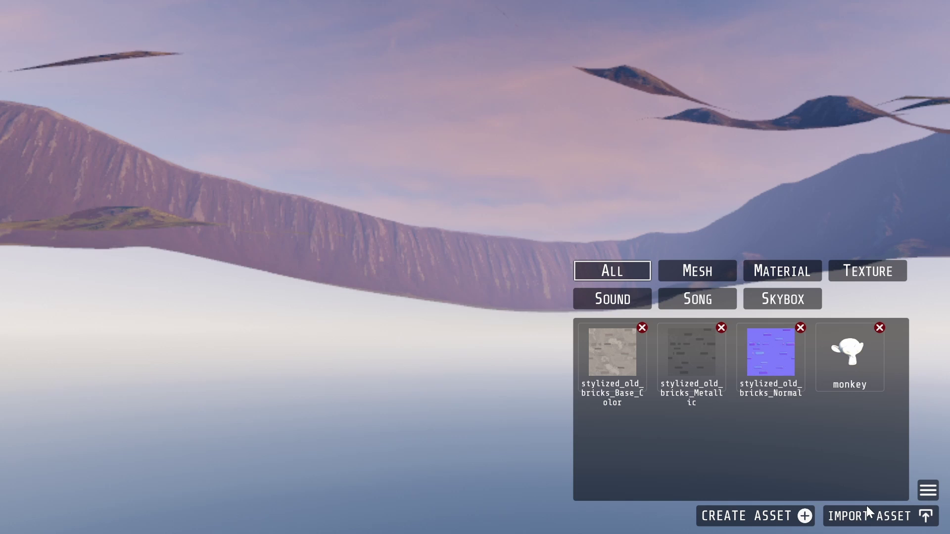
- Import the galunga.mp3 and galunga action.mp3 sound files as assets
left_click(902, 520)
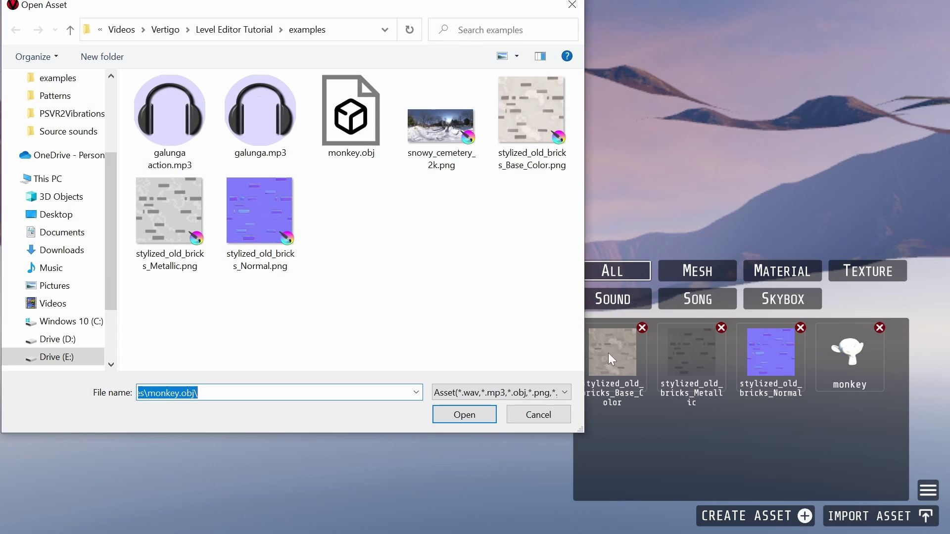
left_click(254, 111)
left_click(454, 419)
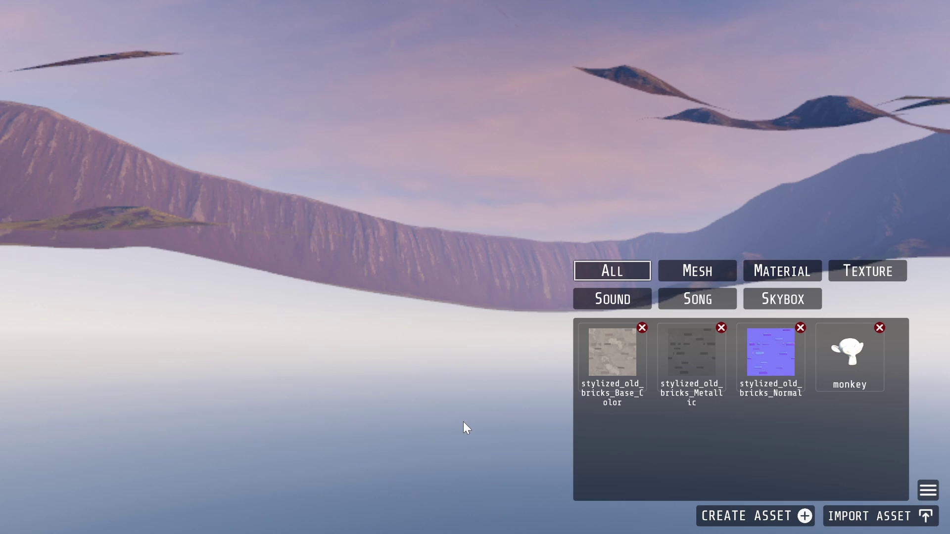
left_click(852, 523)
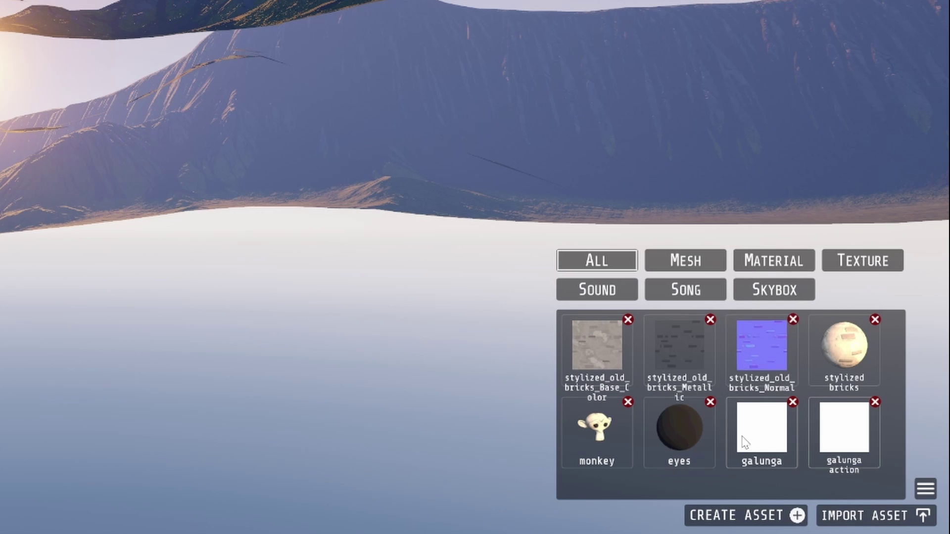
- Create a song asset named Galunga Song with galunga as the calm clip and galunga action as the action clip
left_click(753, 517)
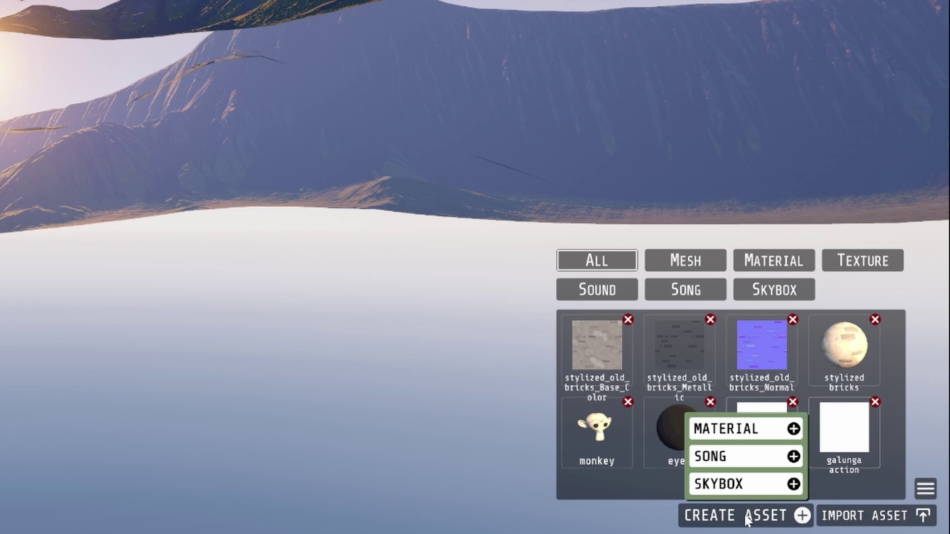
left_click(750, 457)
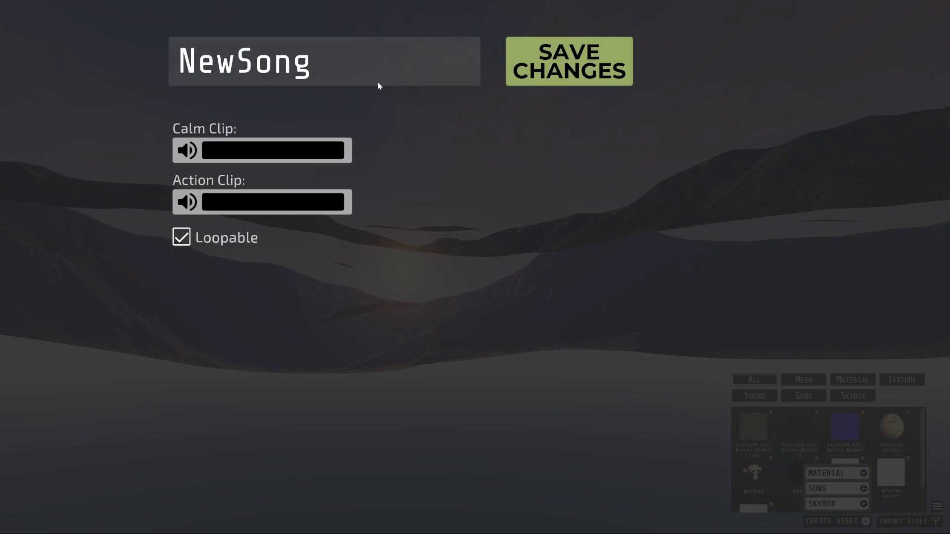
left_click(232, 150)
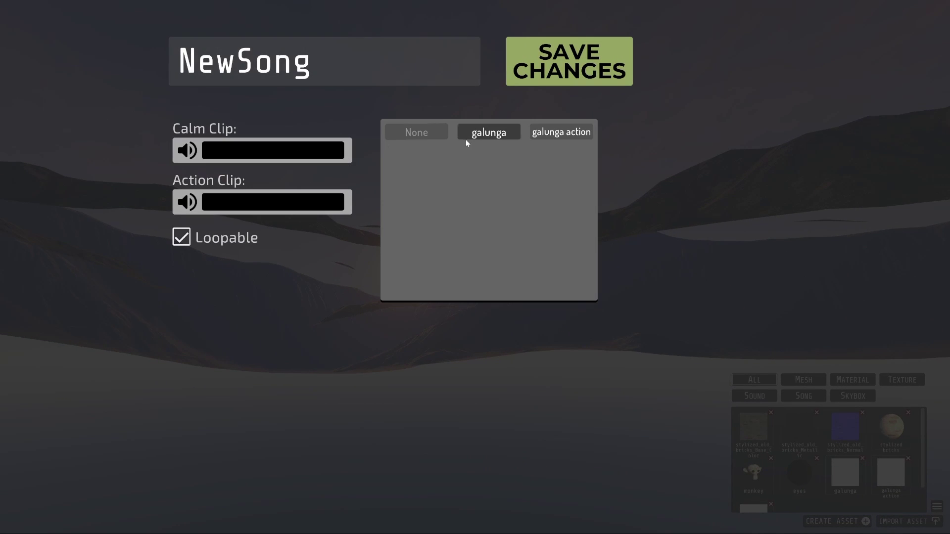
left_click(489, 132)
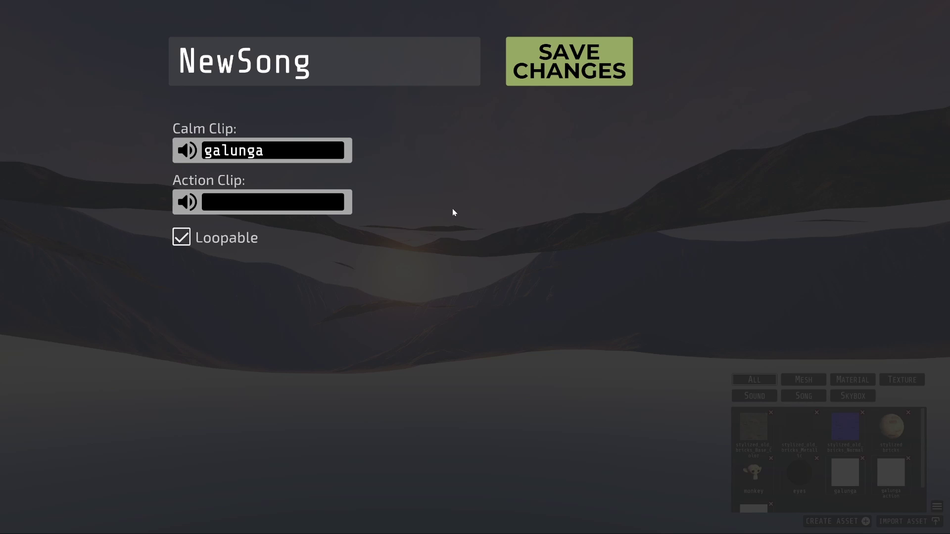
left_click(290, 211)
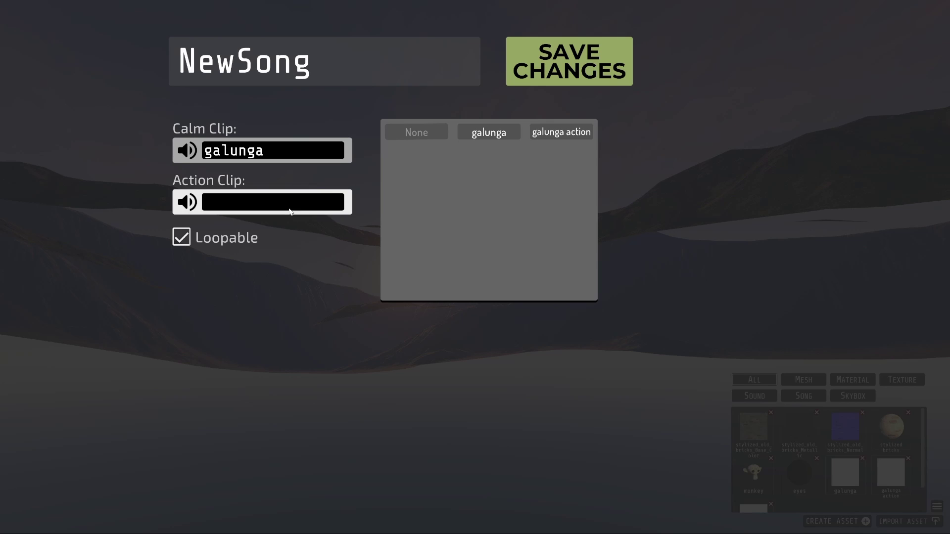
left_click(537, 131)
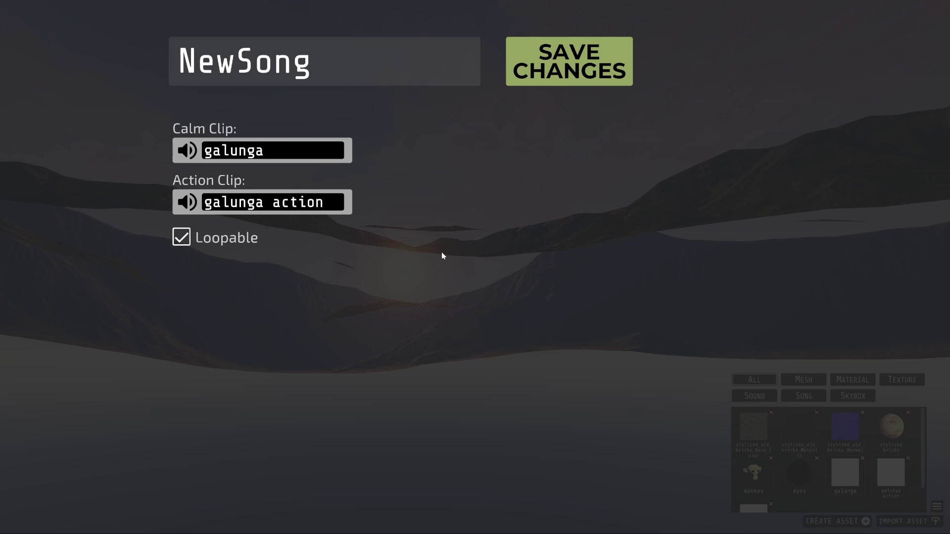
left_click(392, 75)
type("Galun")
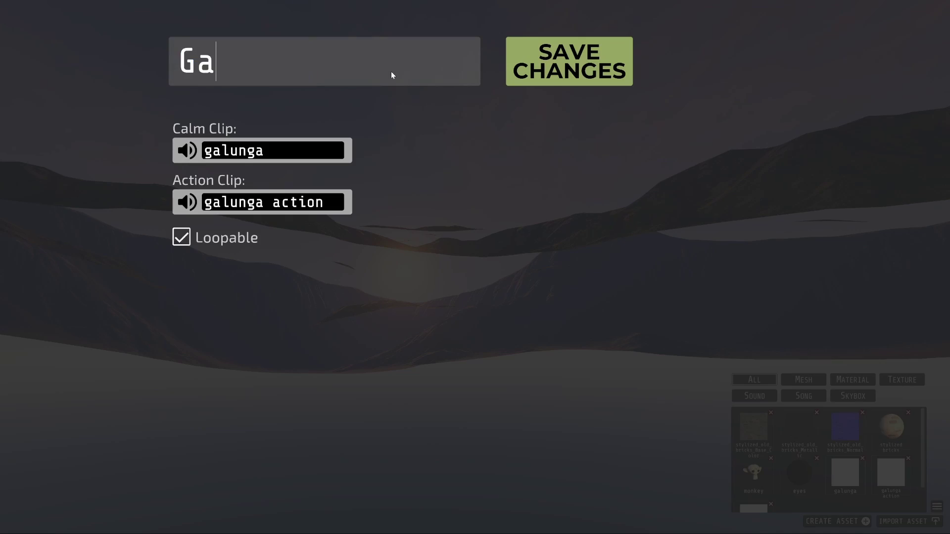
type("ga Song")
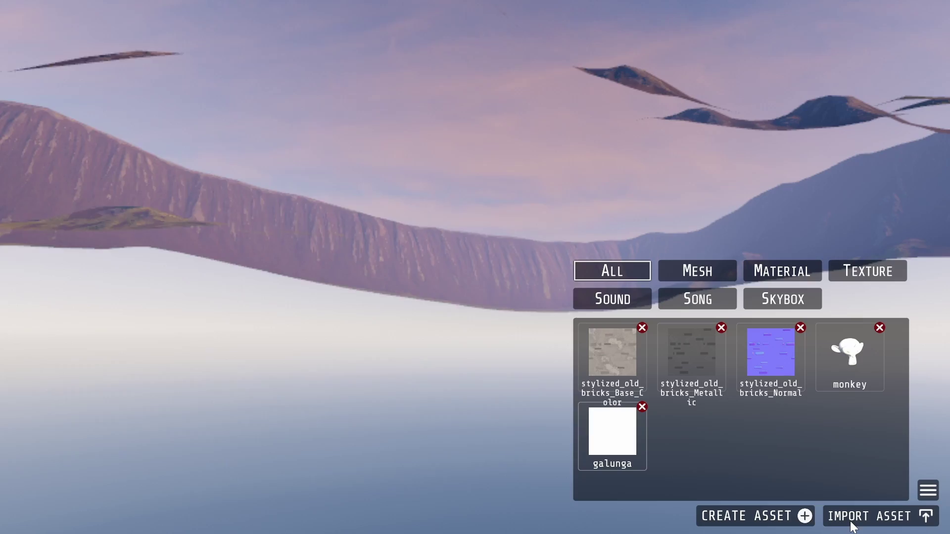
- Import the snowy_cemetery_2k.png image from the examples folder as an asset
left_click(841, 516)
left_click(433, 126)
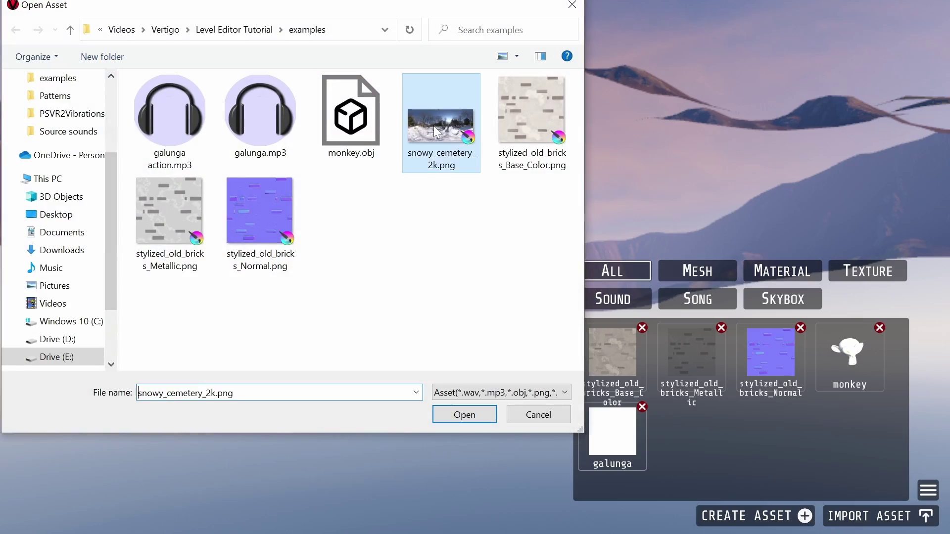
left_click(460, 416)
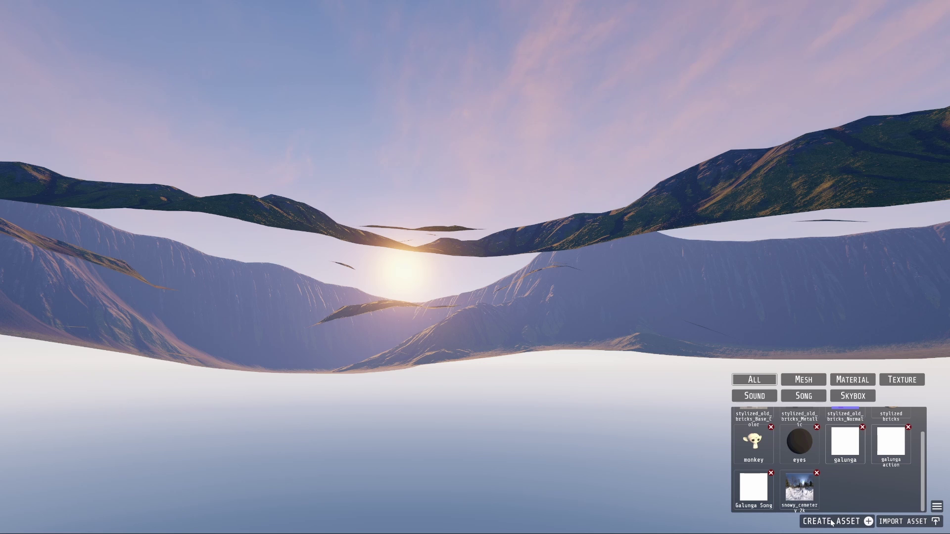
- Create a new skybox asset with snowy_cemetery_2k as its sky texture
left_click(832, 522)
left_click(833, 506)
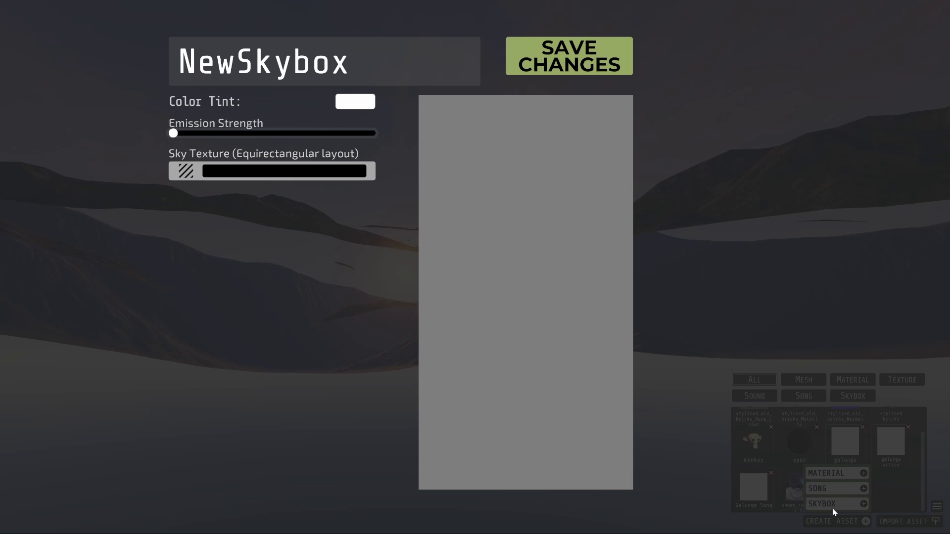
left_click(268, 178)
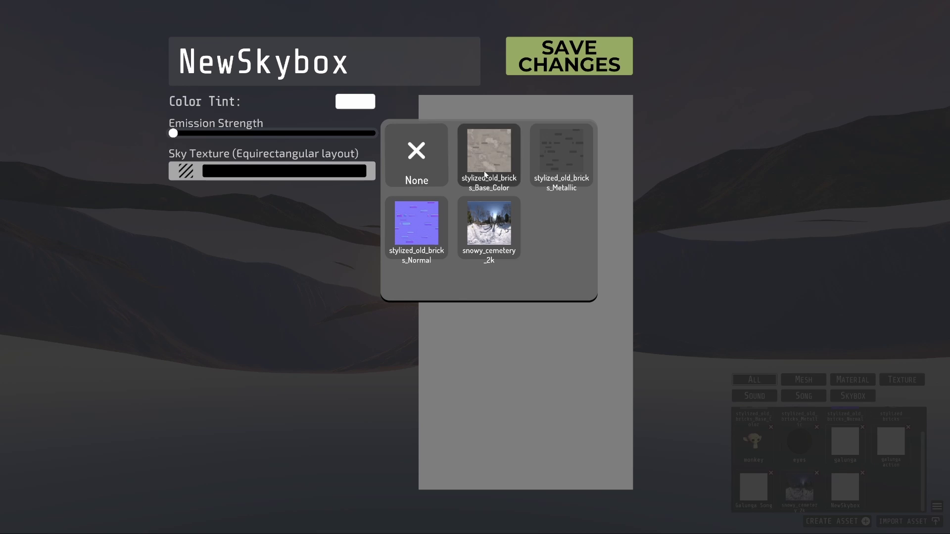
left_click(490, 225)
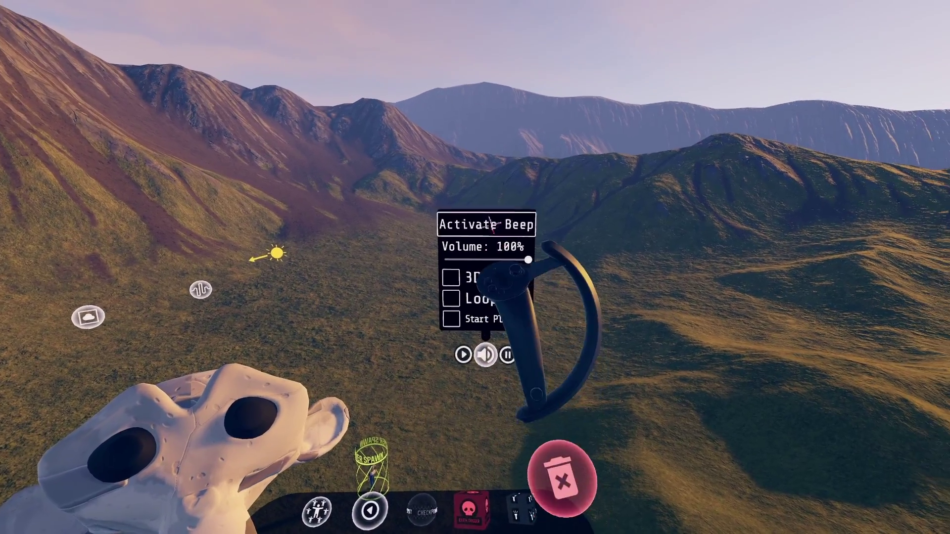
- Set the placed sound object to the imported galunga clip and the placed music object to Galunga Song
left_click(494, 222)
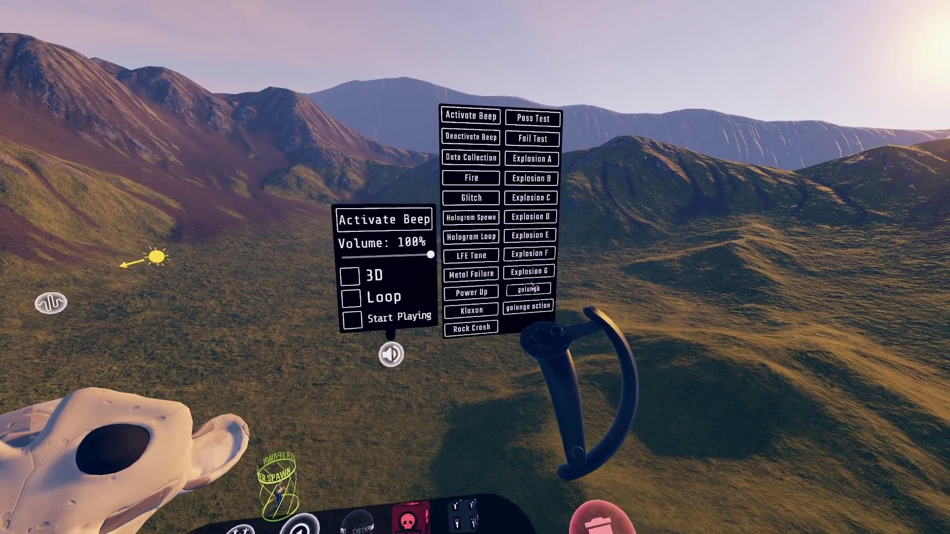
left_click(553, 286)
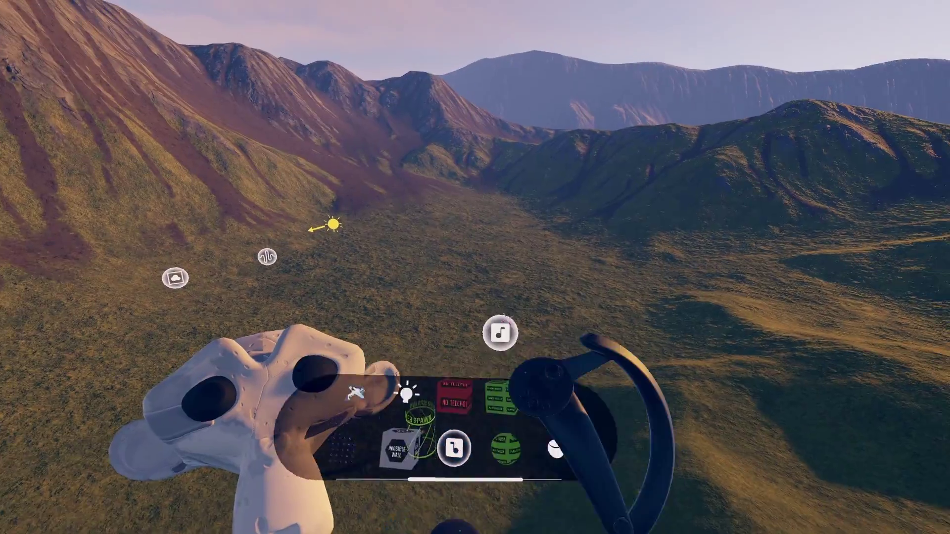
left_click(504, 317)
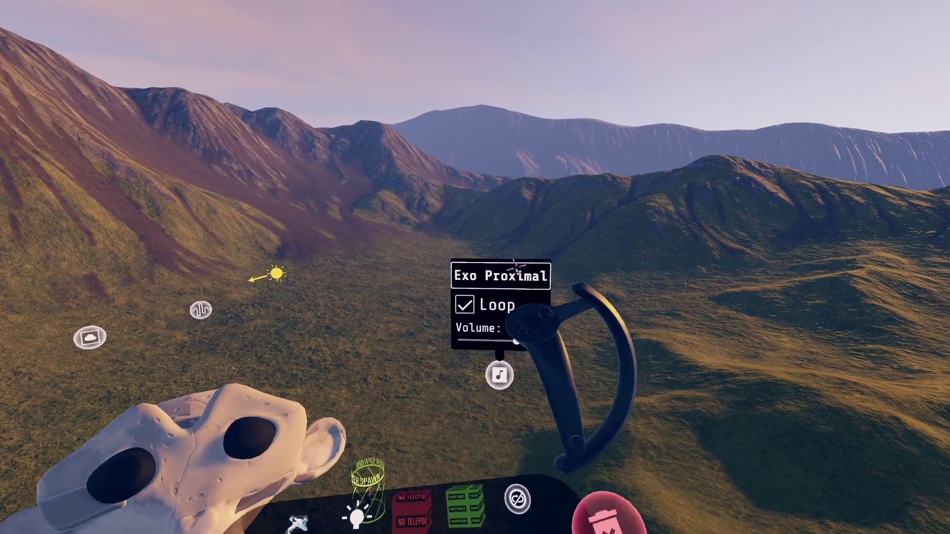
left_click(497, 274)
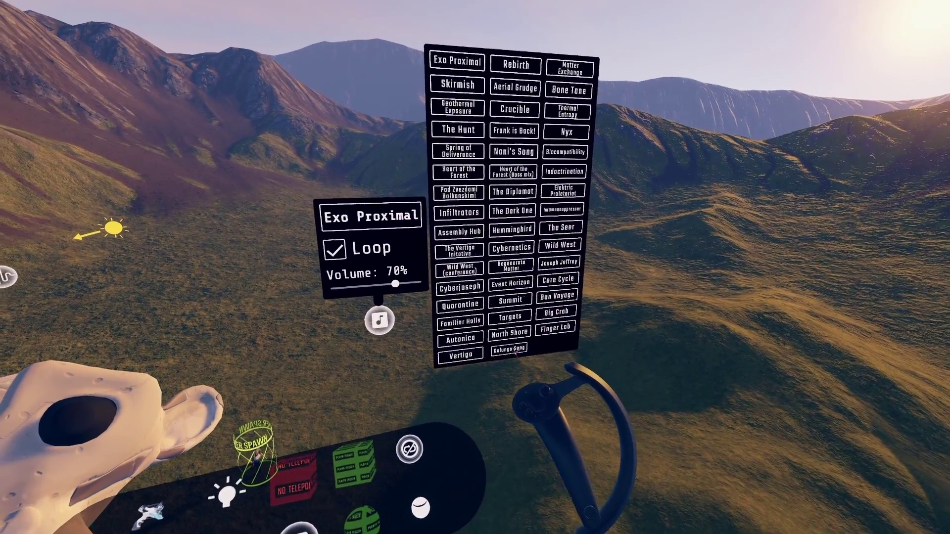
left_click(508, 348)
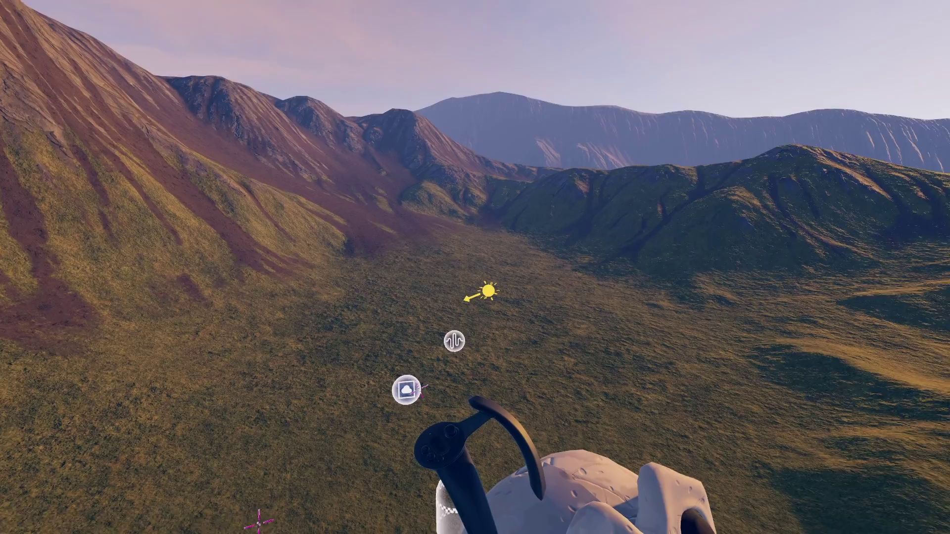
- Try the custom NewSkybox as the level's skybox
left_click(415, 390)
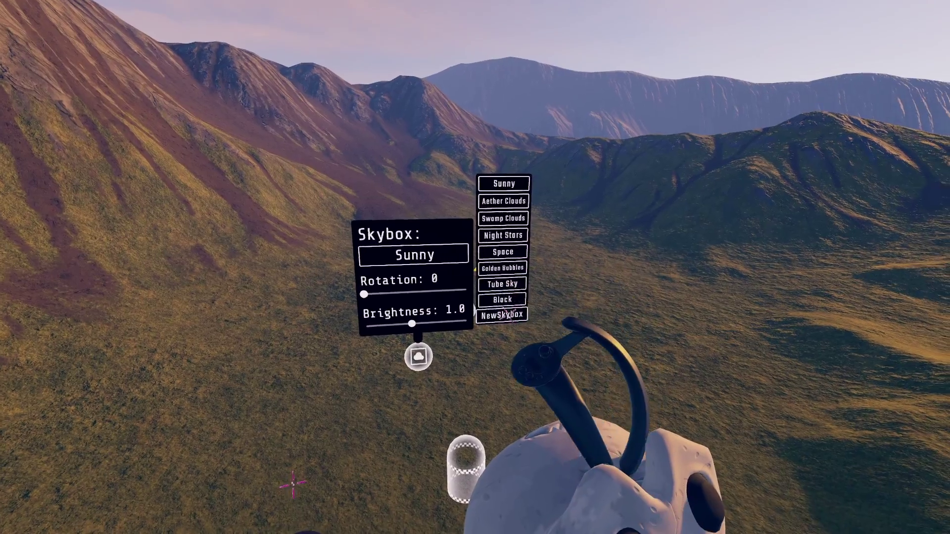
left_click(502, 315)
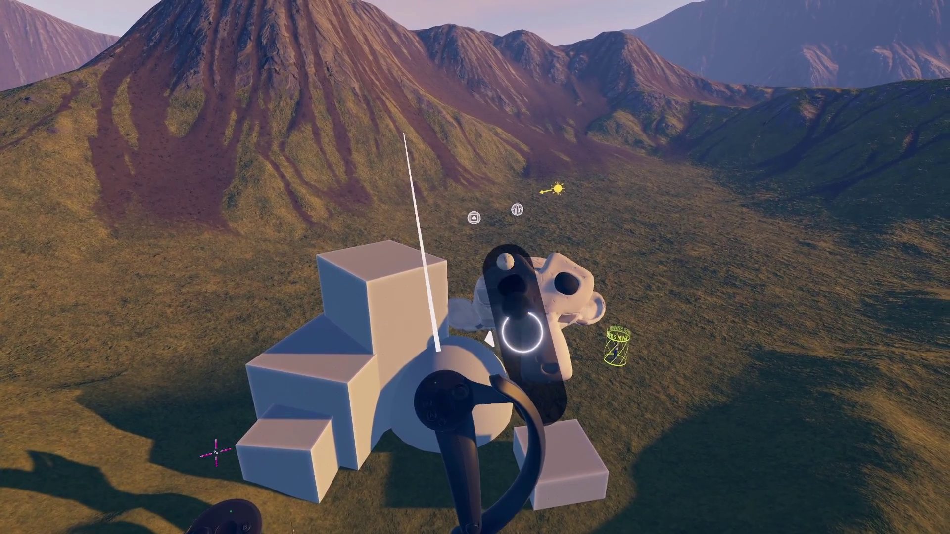
- Apply the stylized bricks material to the three stacked boxes, the sphere and the separate box beside the monkey head
left_click(430, 287)
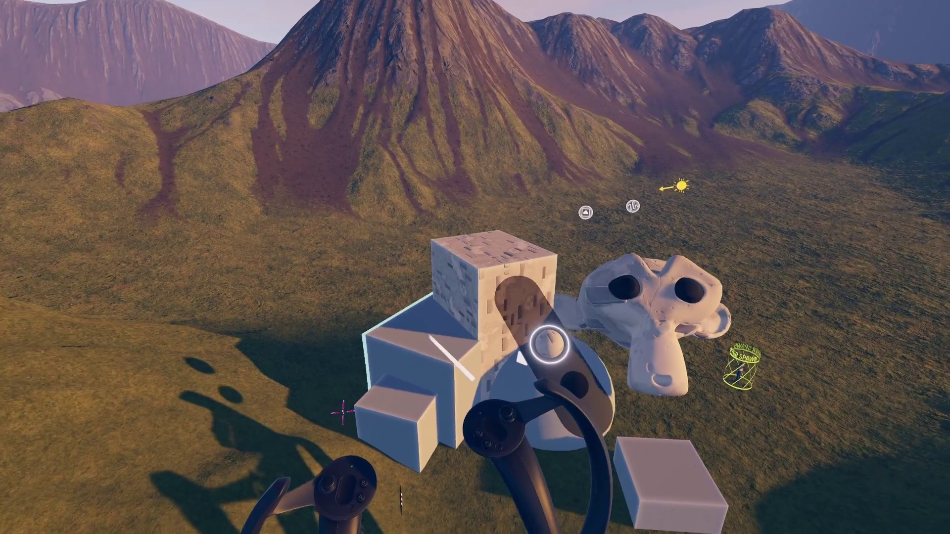
left_click(441, 346)
left_click(434, 386)
left_click(553, 357)
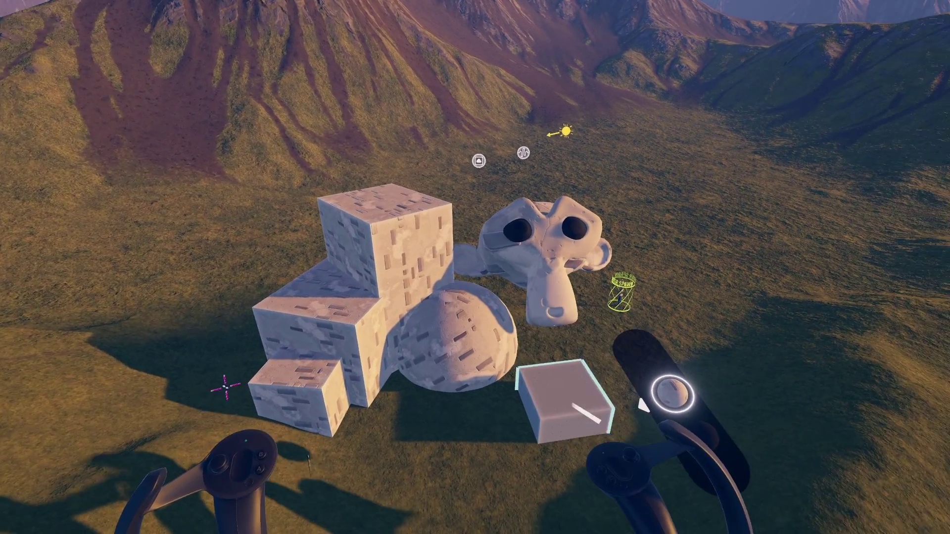
left_click(584, 411)
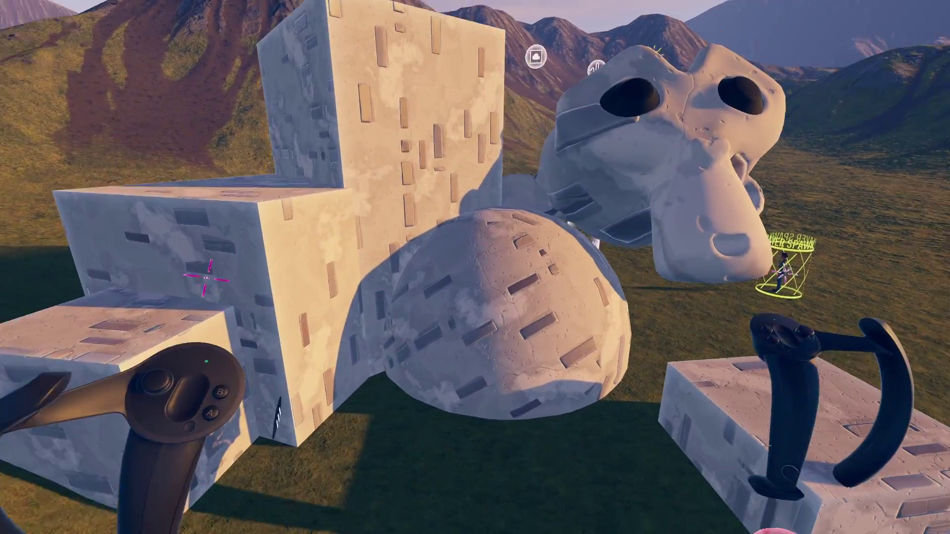